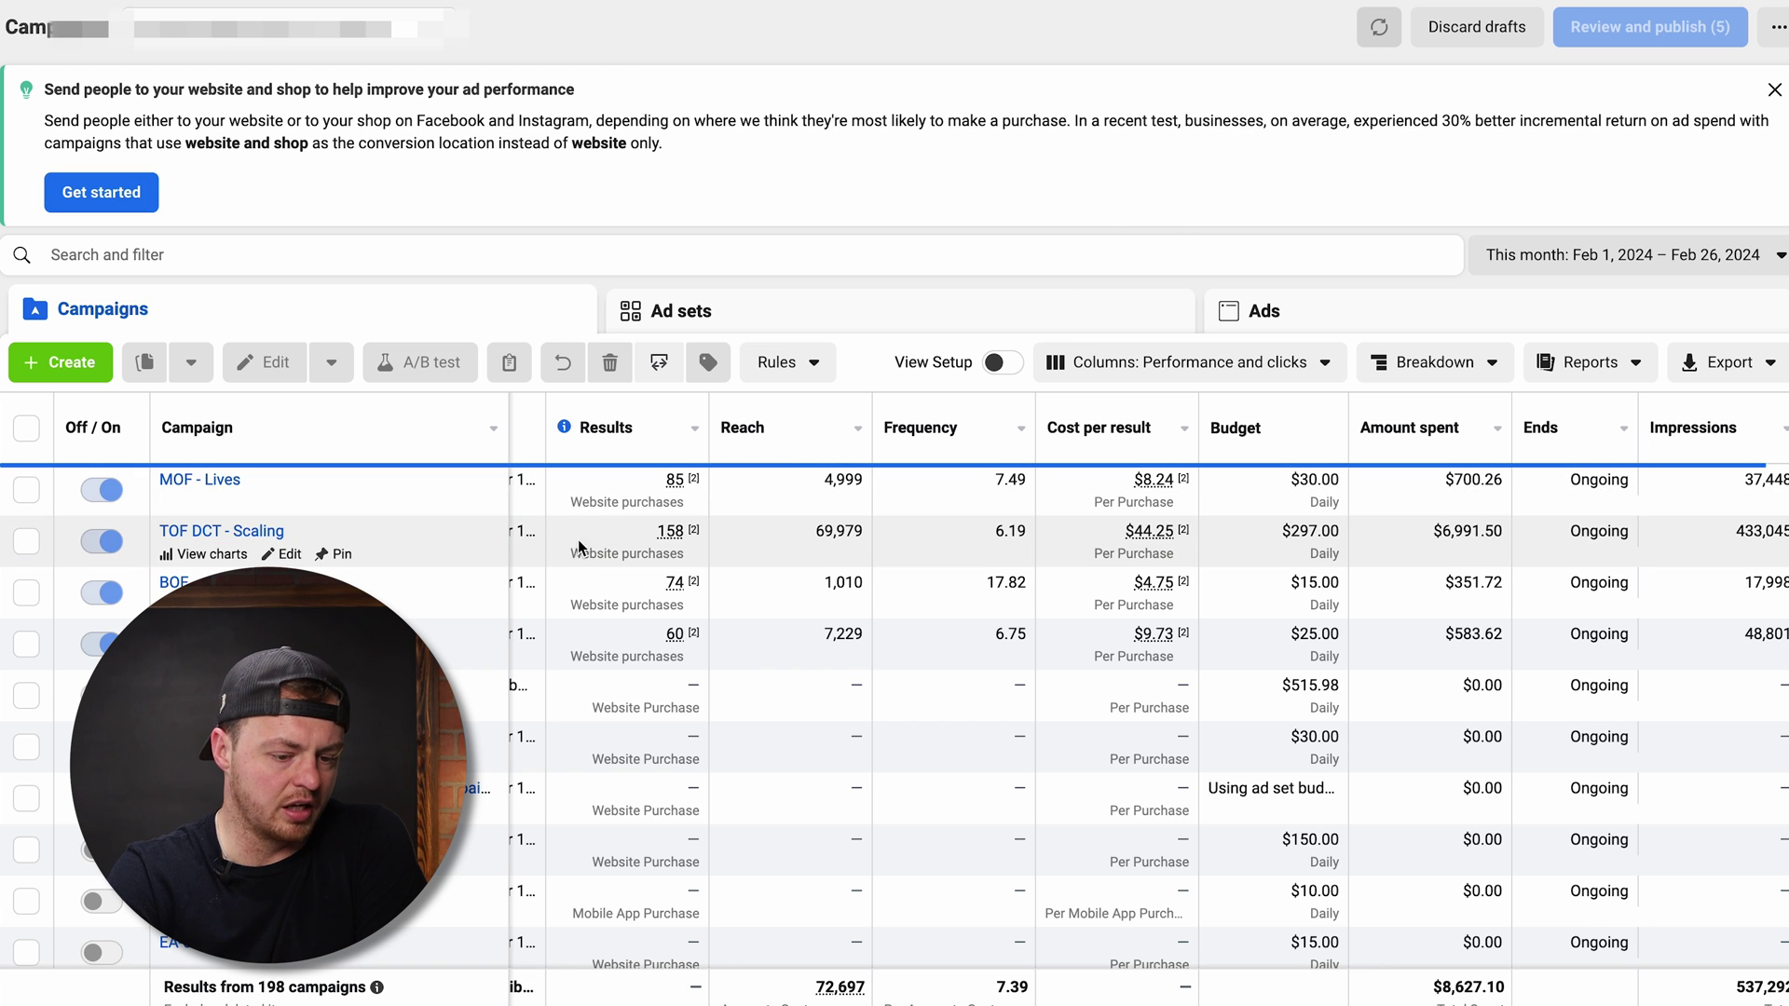
Step: Compare Yesterday's and Feb 24, 2024 results, then switch the report back to This month
{"action": "left_click", "coordinate": [1600, 252]}
{"action": "left_click", "coordinate": [1715, 414]}
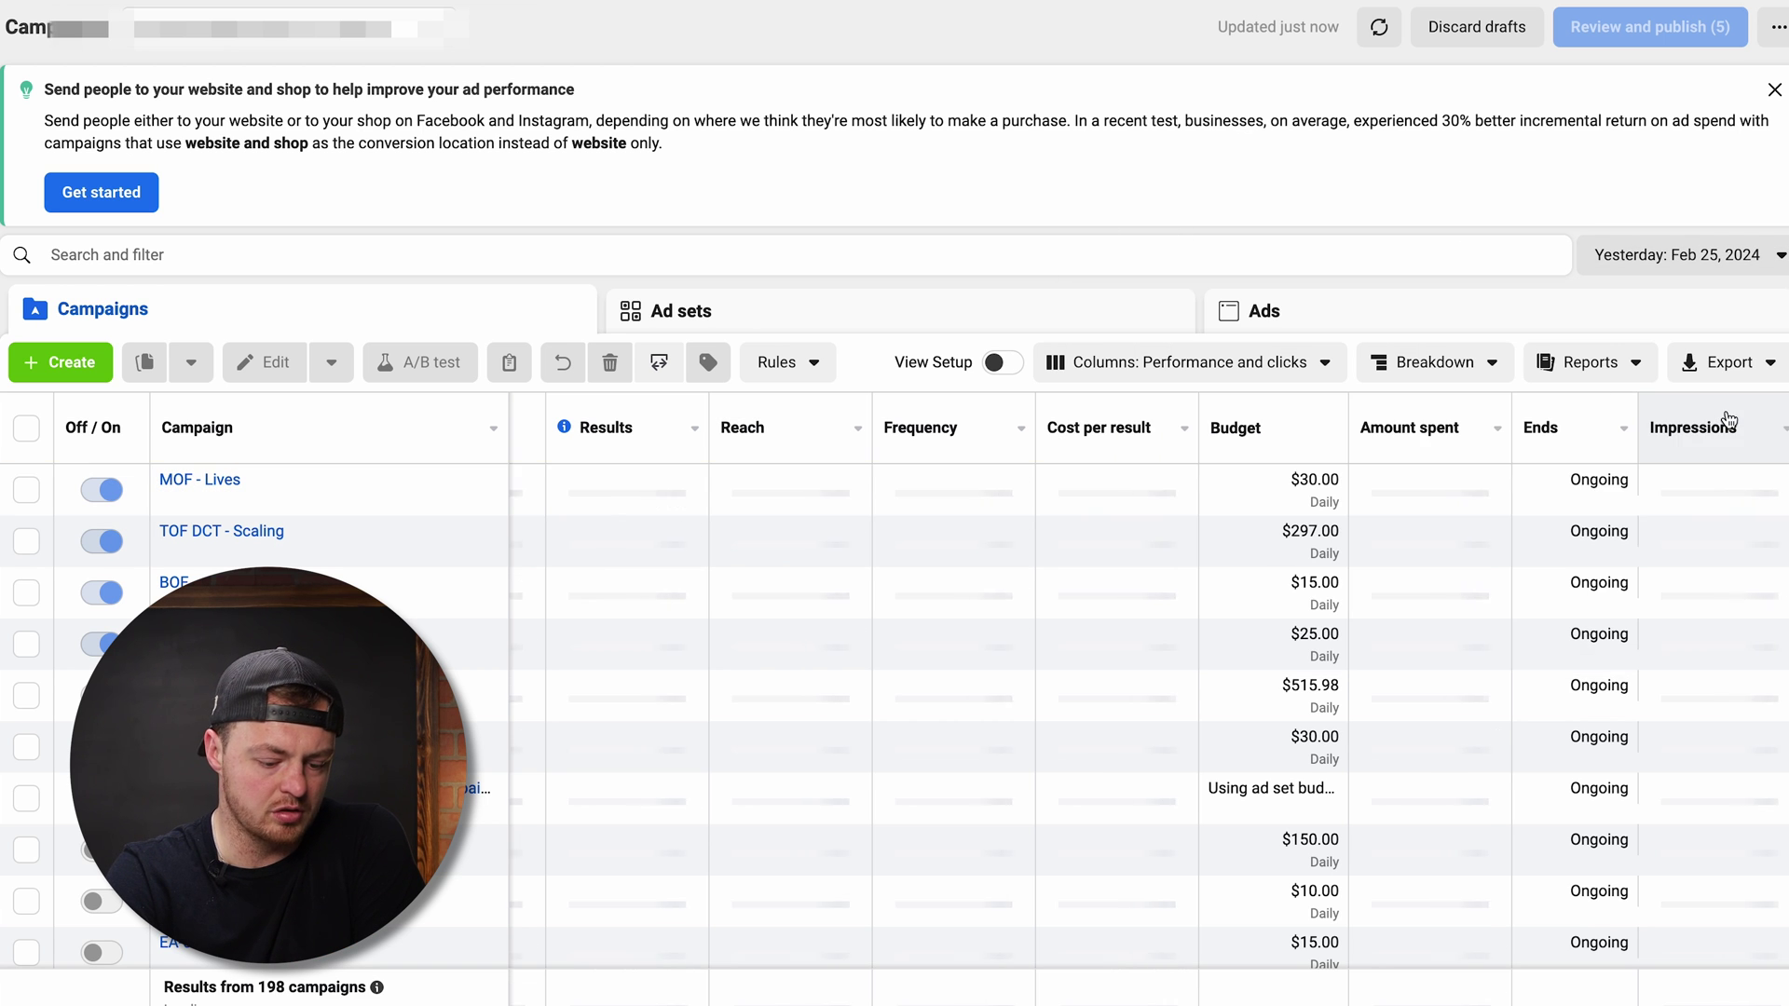
{"action": "left_click", "coordinate": [1678, 260]}
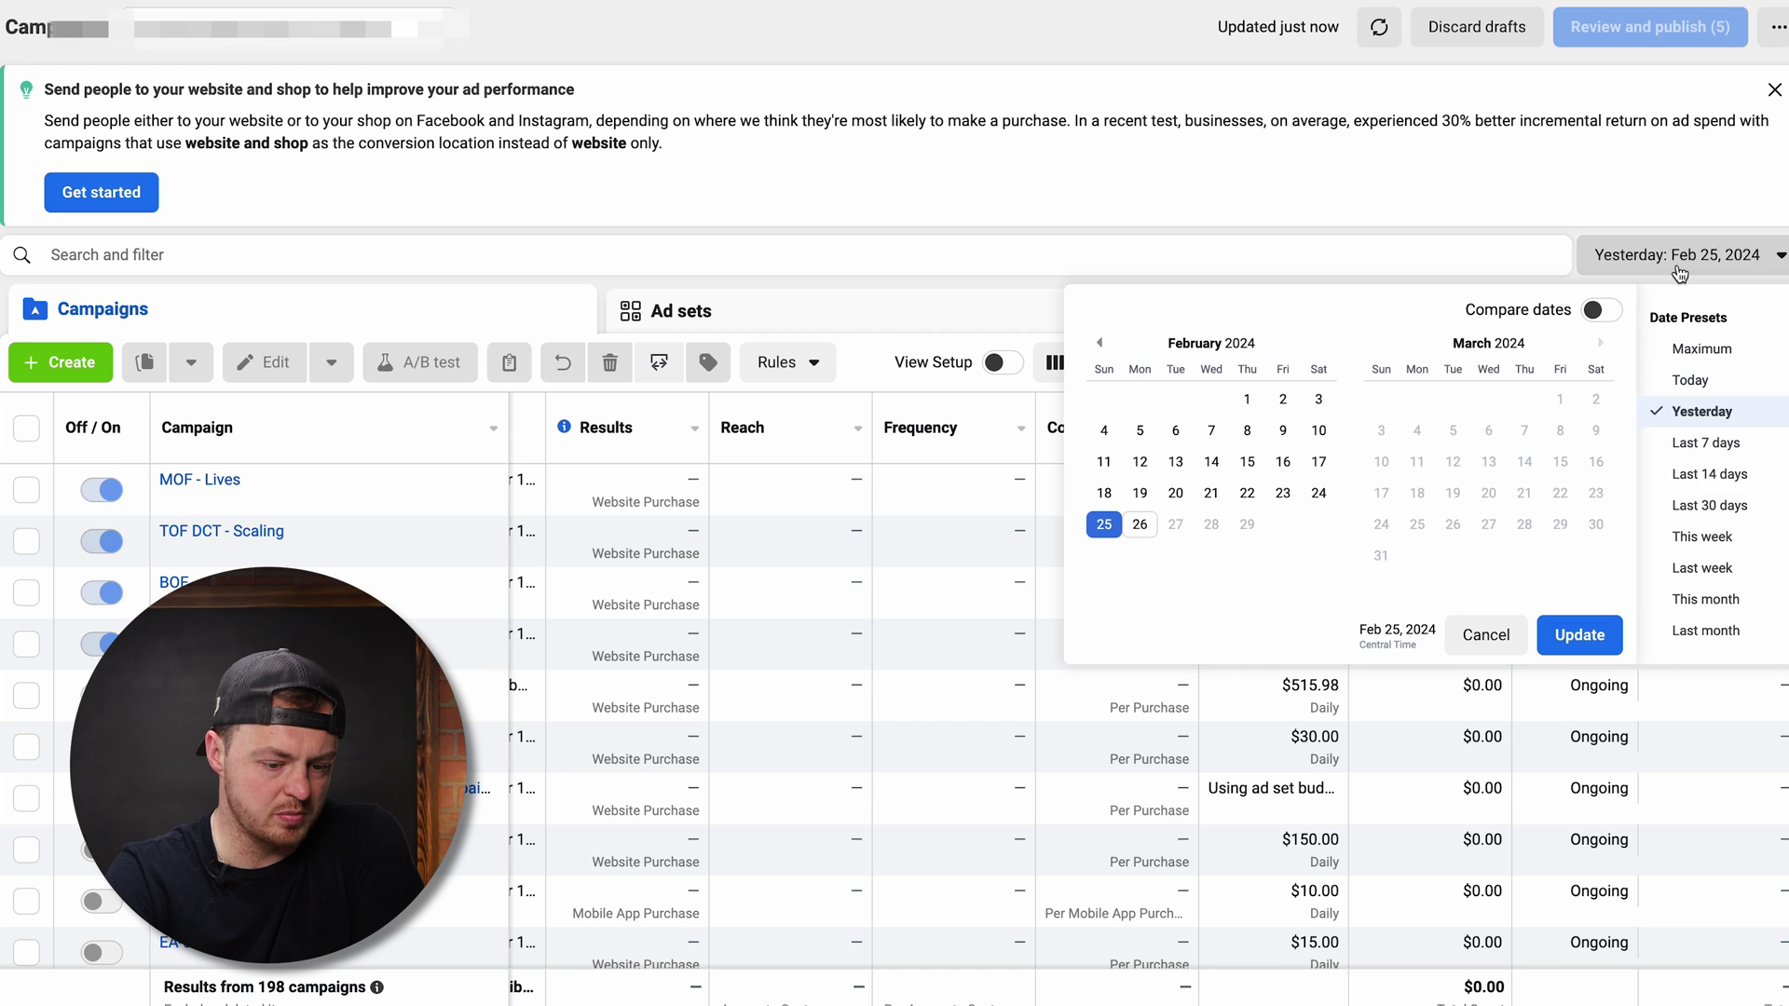
{"action": "left_click", "coordinate": [1607, 640]}
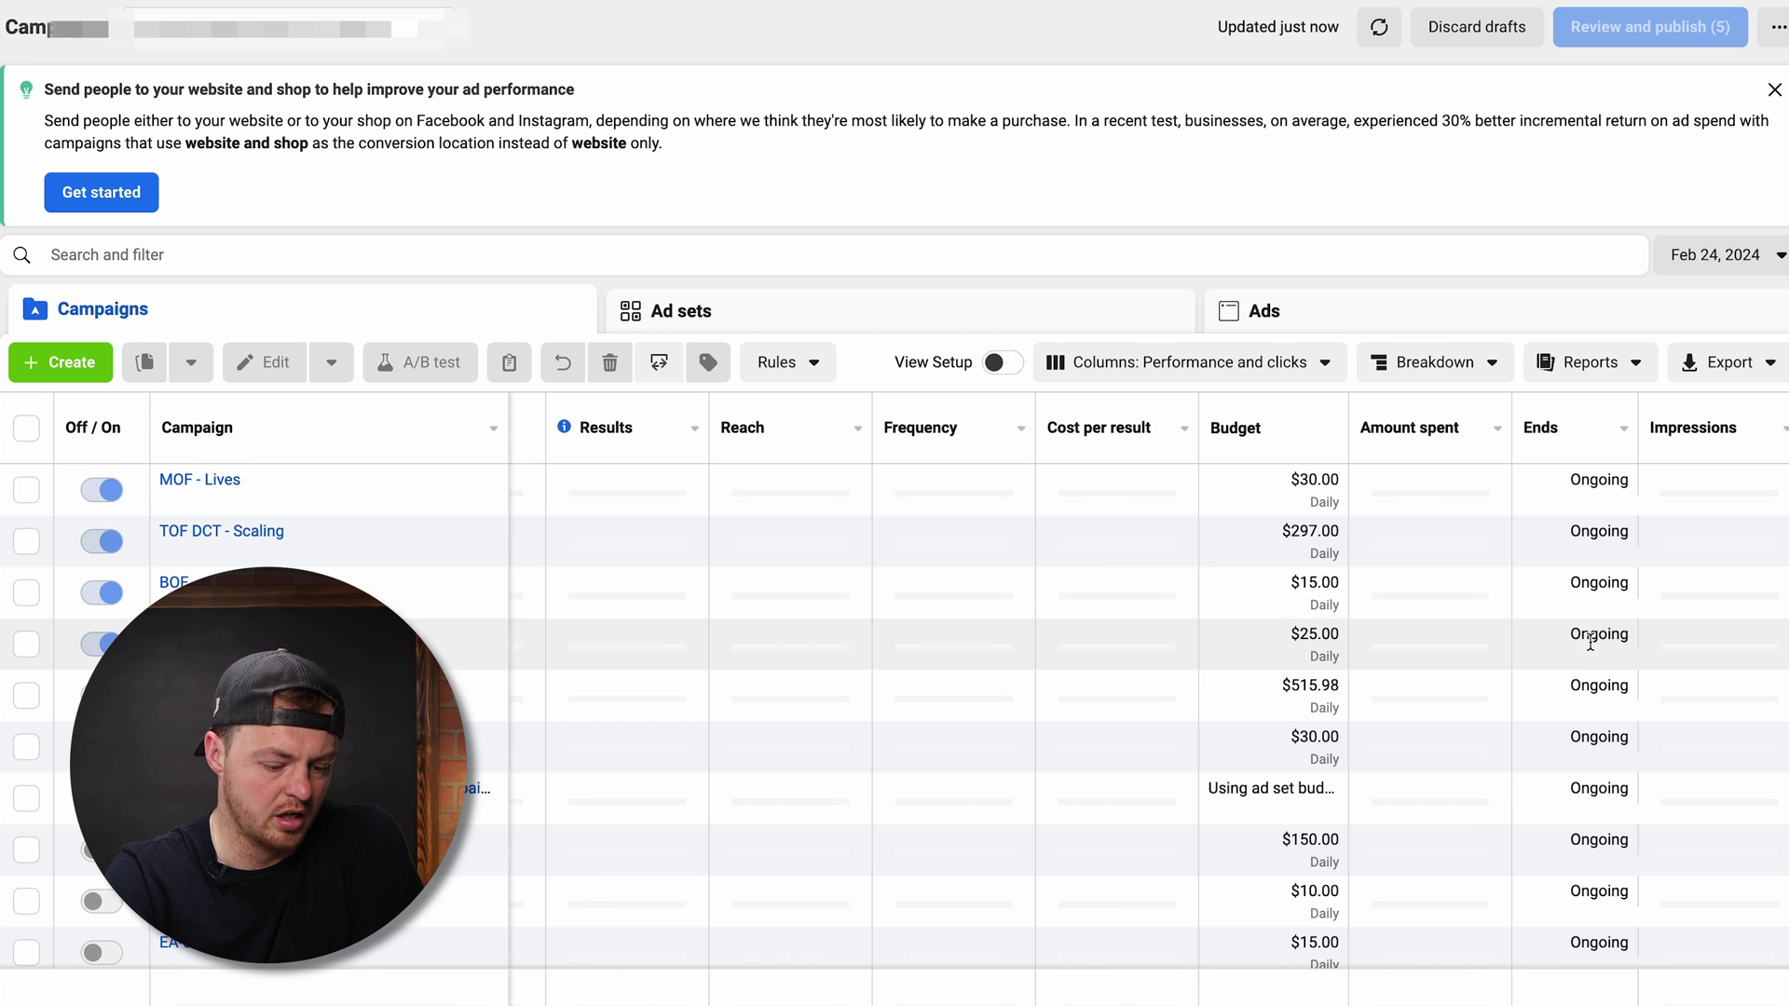
{"action": "left_click", "coordinate": [1678, 261]}
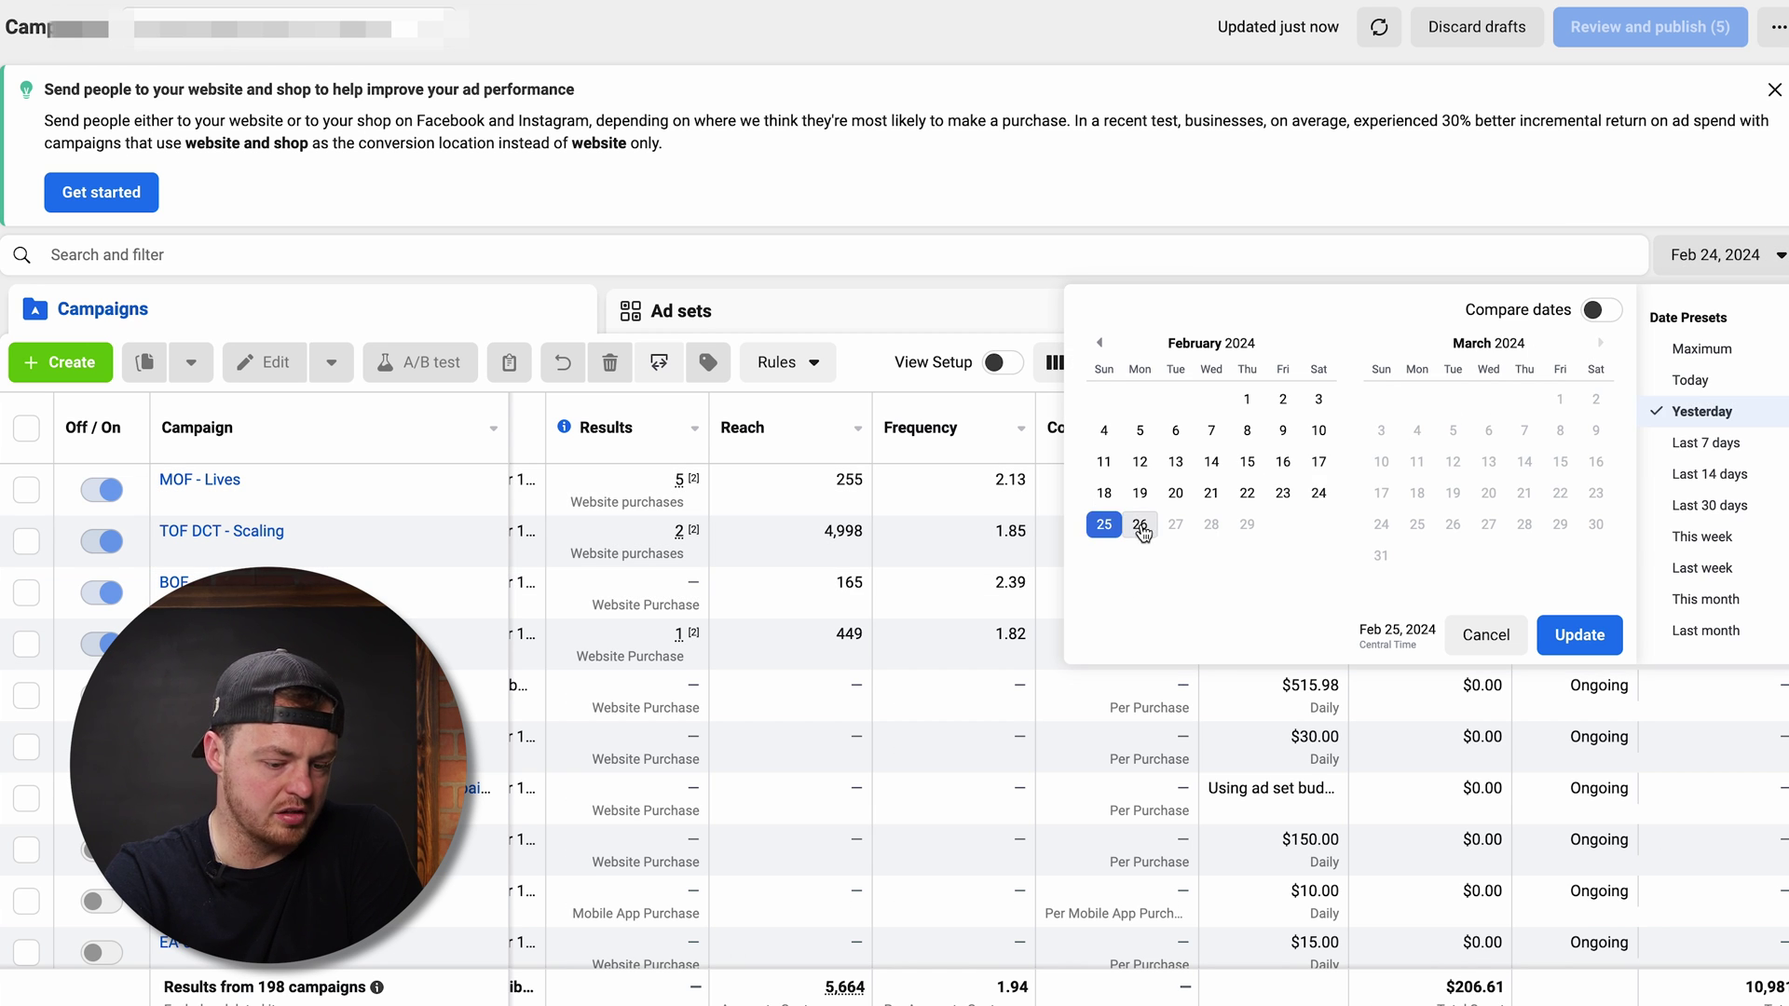
{"action": "left_click", "coordinate": [1584, 641]}
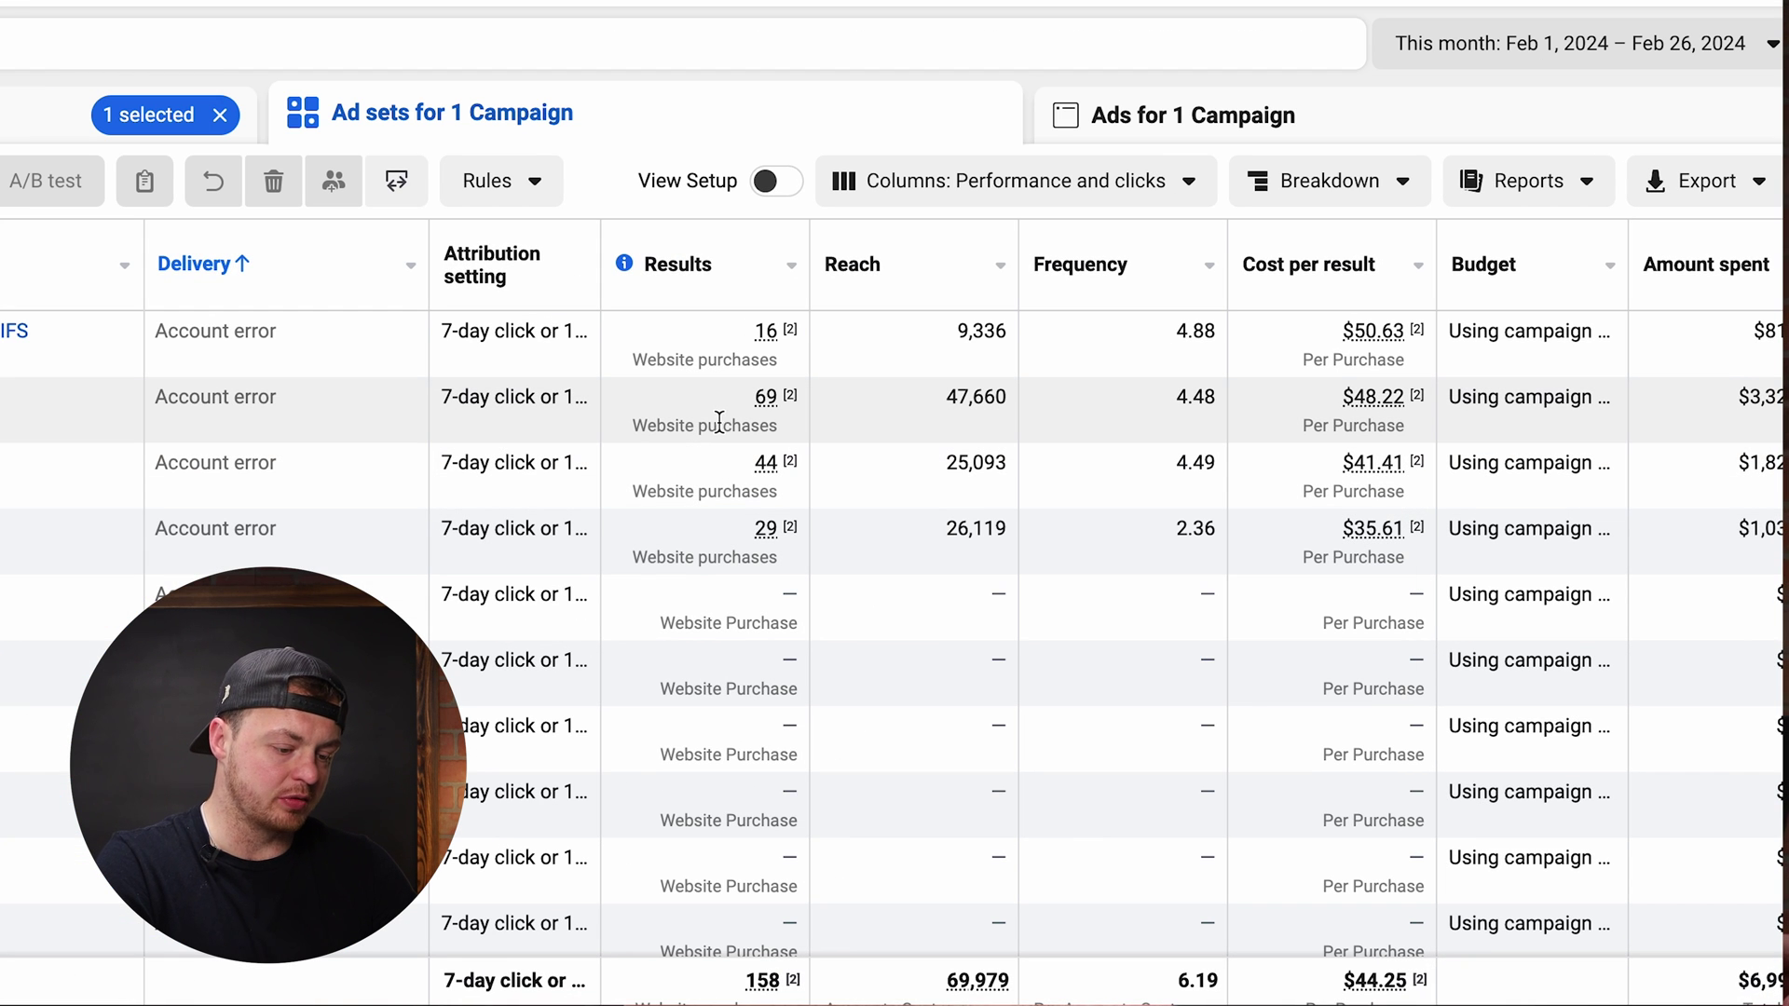
Step: Pick Sales as the objective for the new campaign
{"action": "mouse_move", "coordinate": [772, 408]}
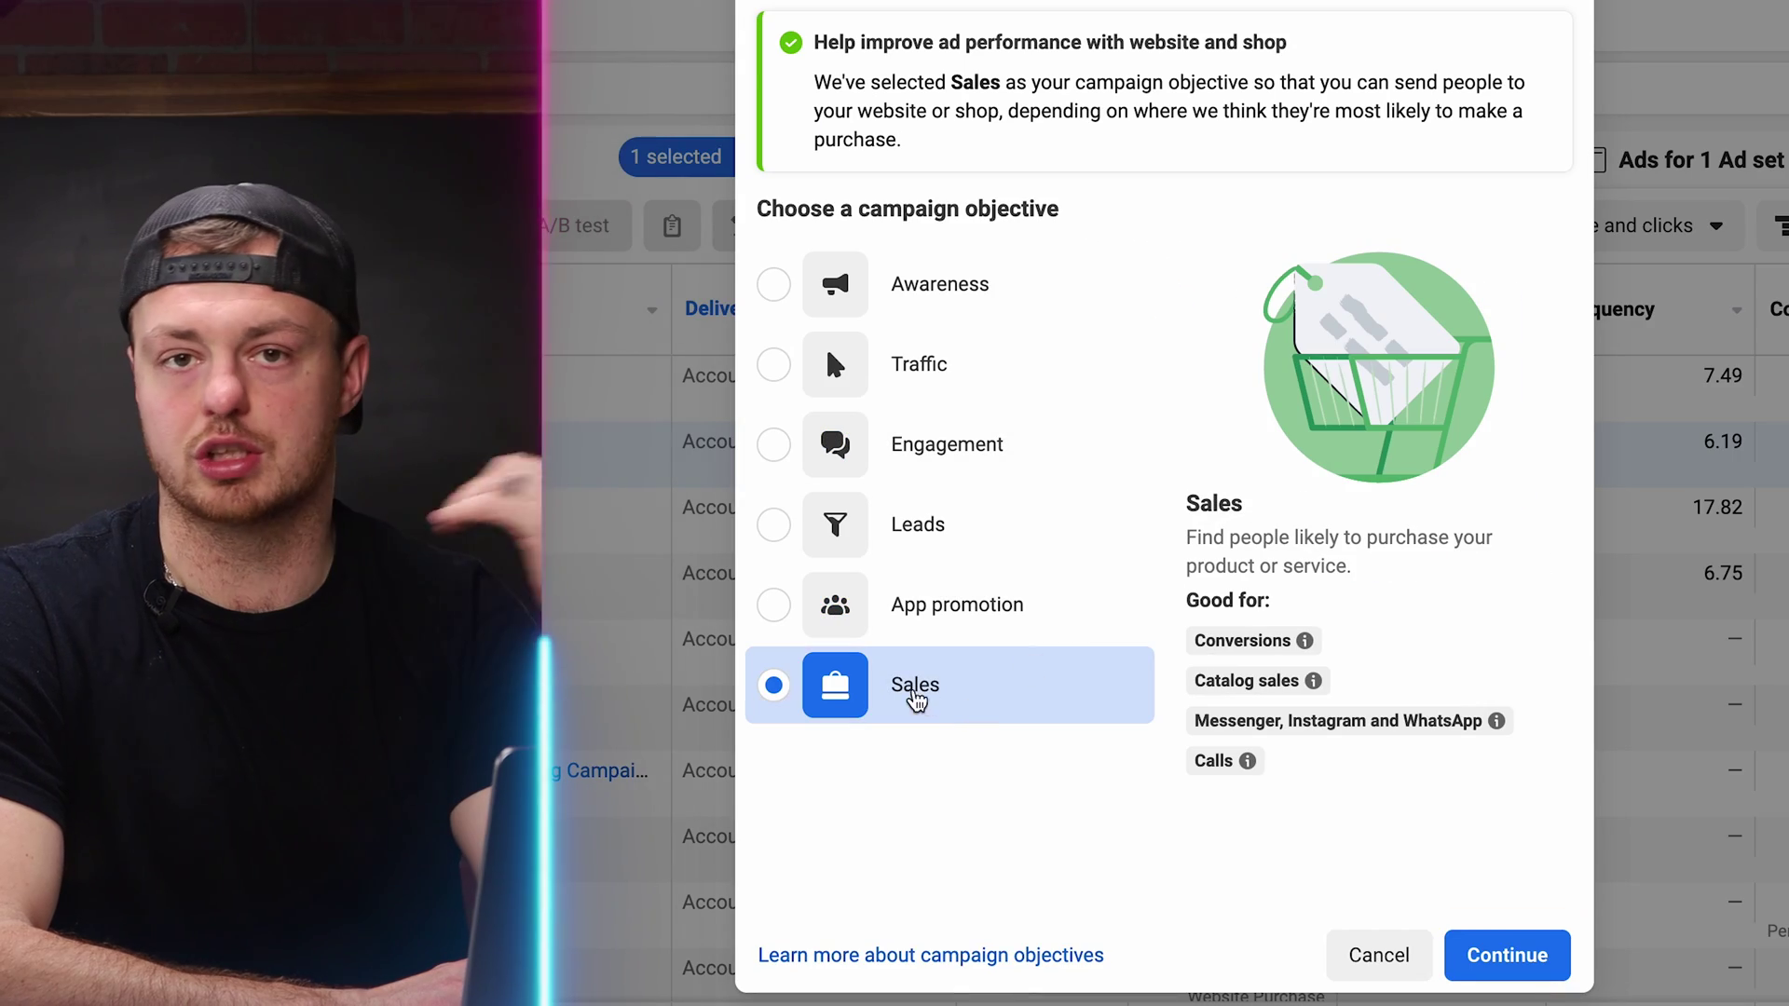
Step: Continue with Sales, pick the Manual sales campaign setup, and create the draft
{"action": "left_click", "coordinate": [1508, 957]}
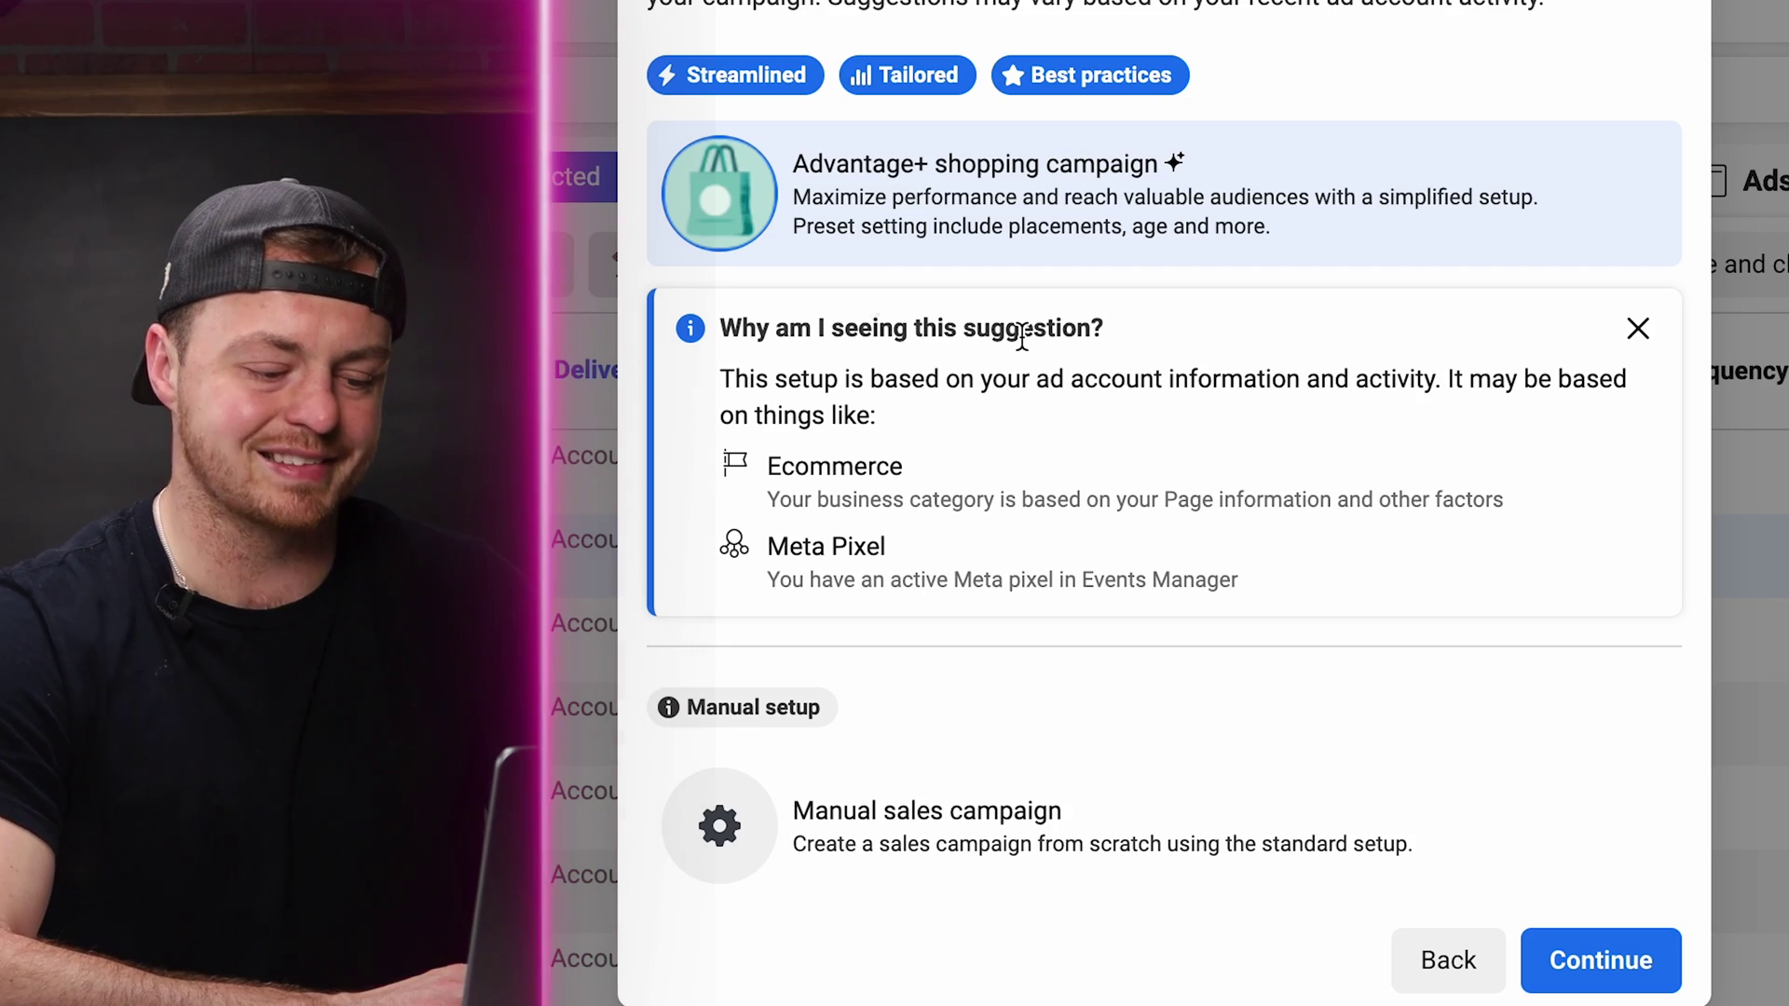
{"action": "left_click", "coordinate": [1007, 852]}
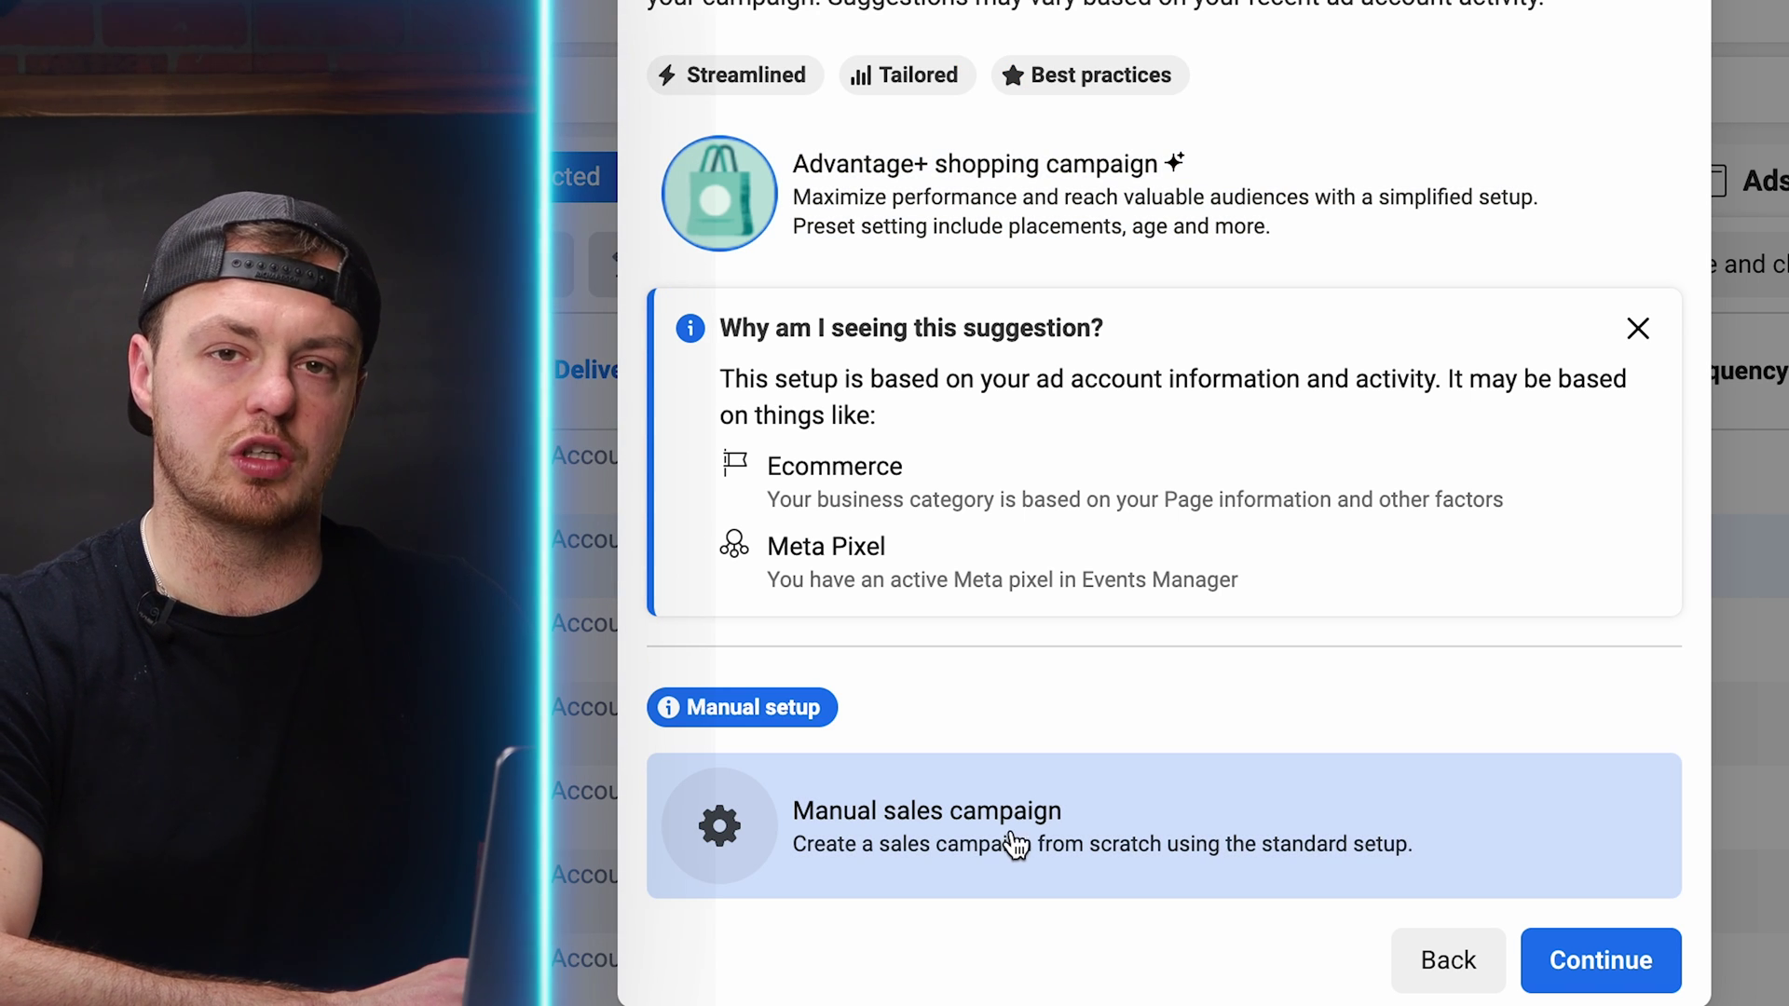
{"action": "left_click", "coordinate": [1594, 964]}
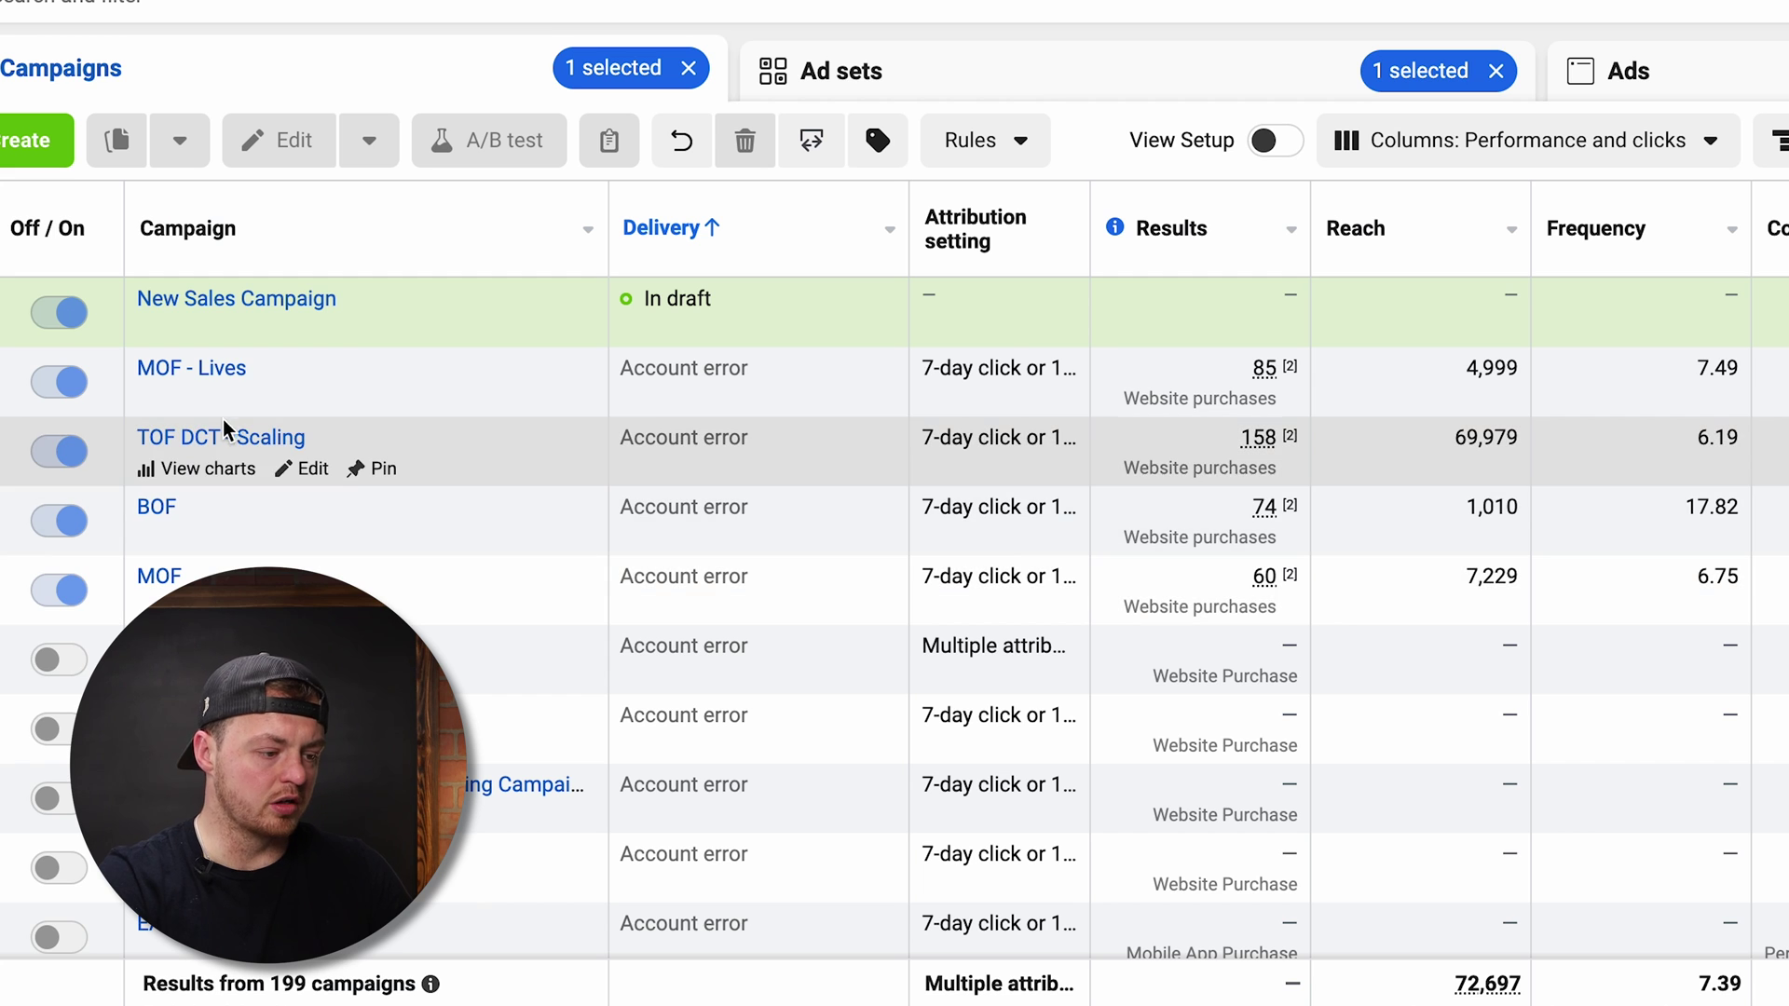
Step: Open TOF DCT - Scaling's settings and review its Auction buying type and Conversions objective warning
{"action": "left_click", "coordinate": [223, 438]}
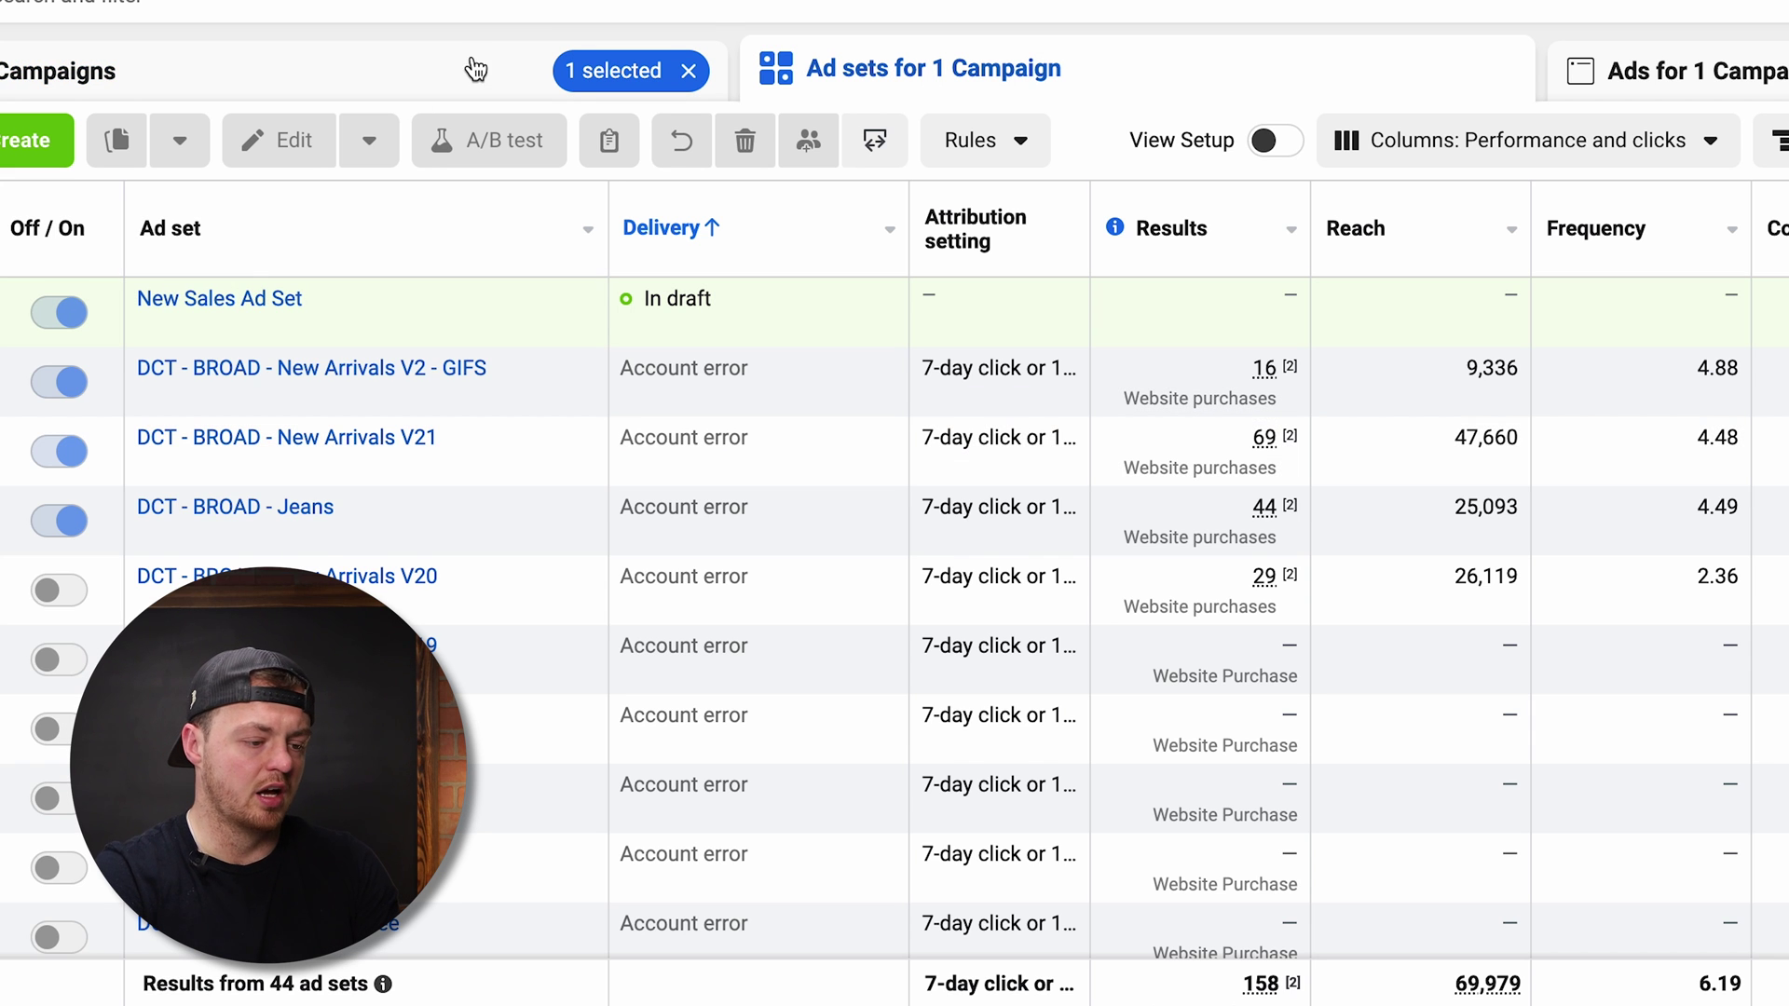
{"action": "left_click", "coordinate": [472, 68]}
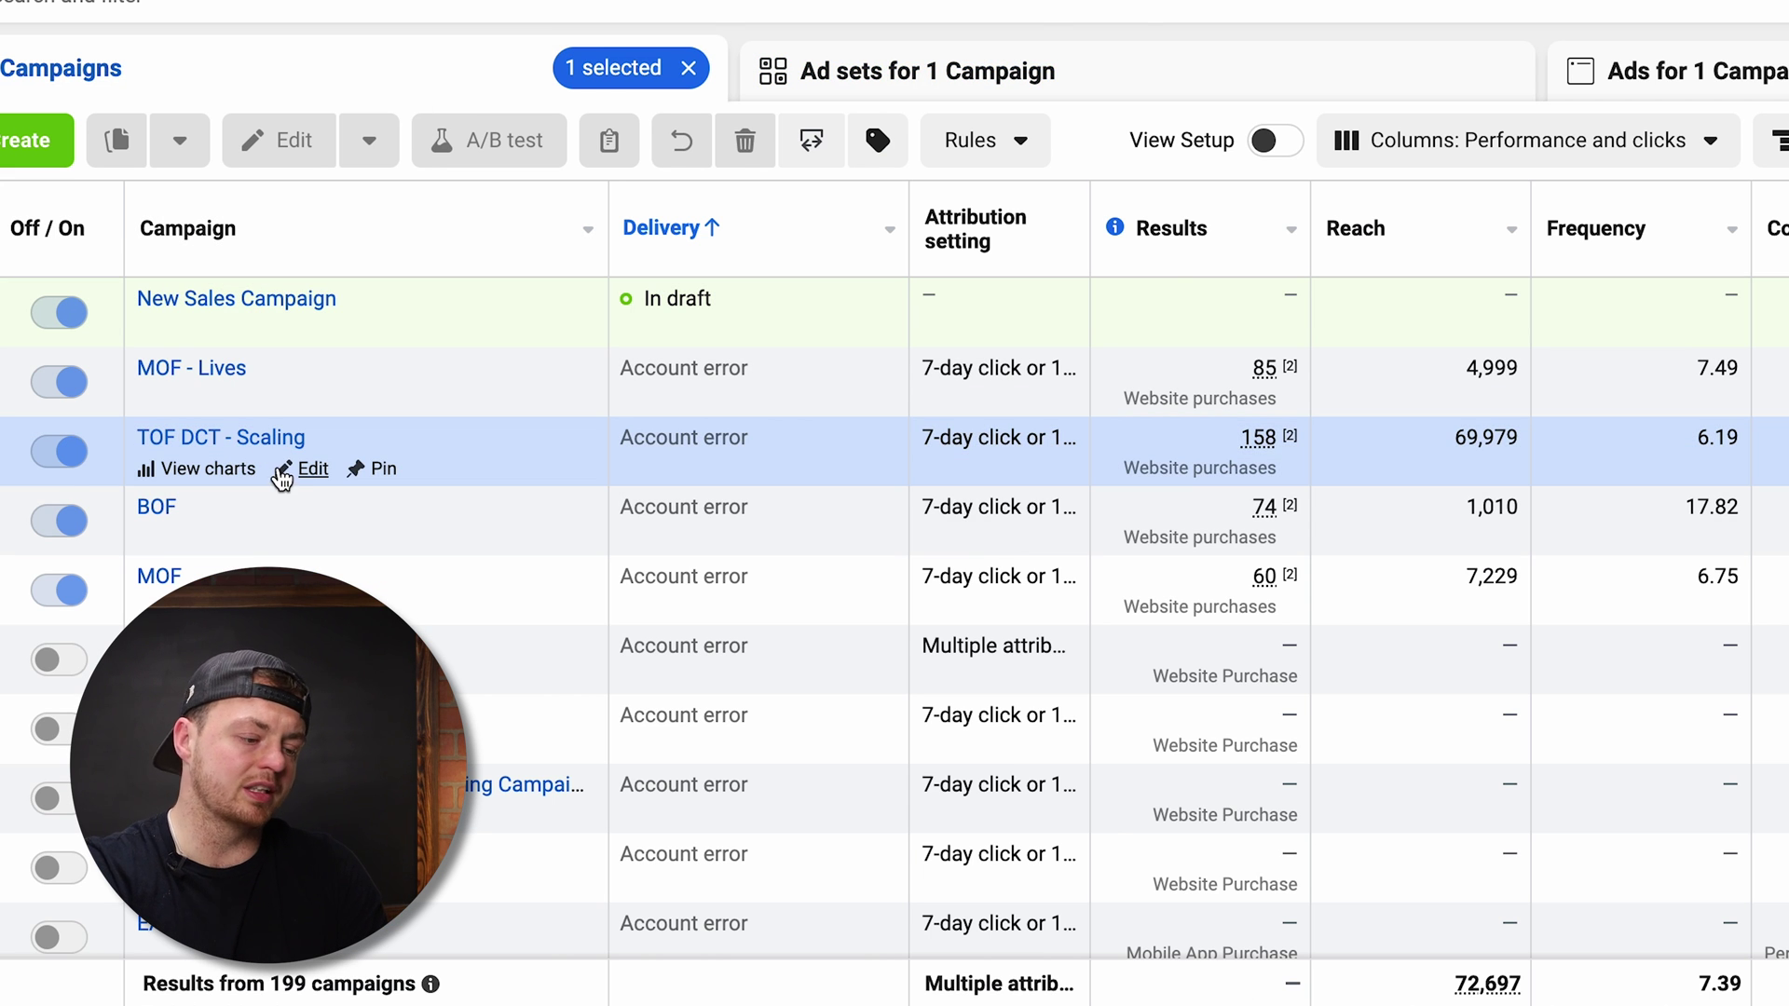
{"action": "left_click", "coordinate": [308, 469]}
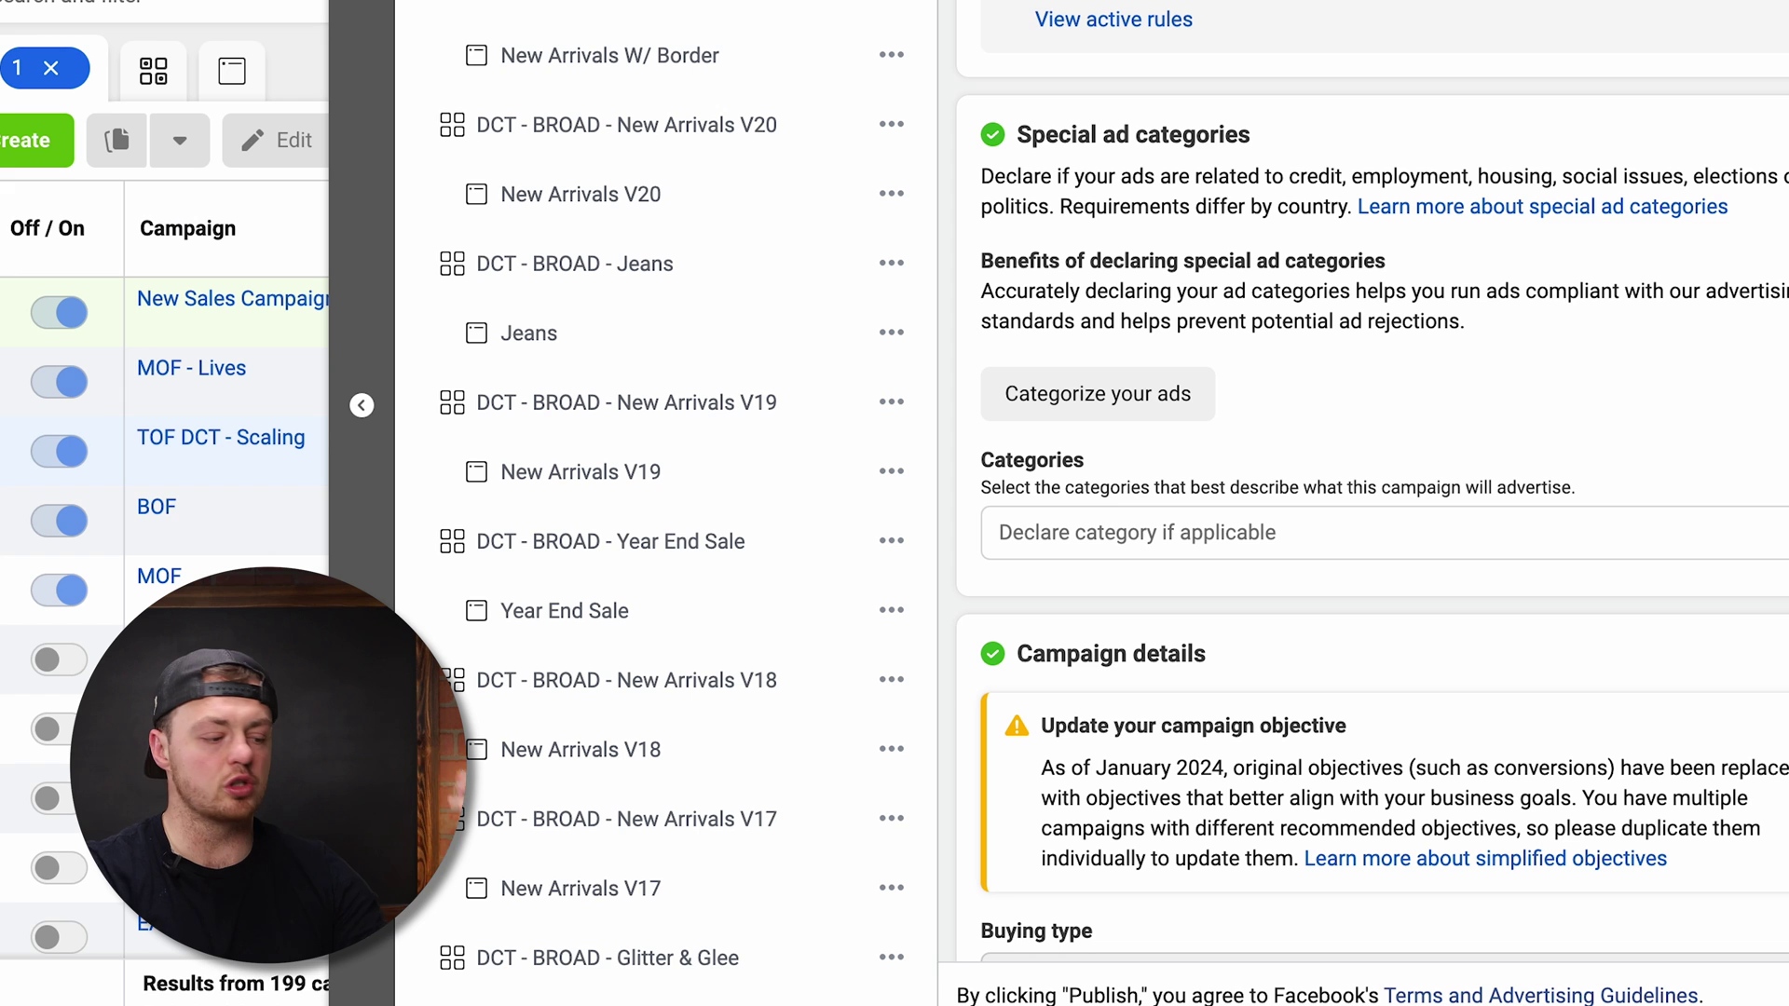
{"action": "scroll", "coordinate": [1370, 503], "scroll_direction": "down", "scroll_amount": 1}
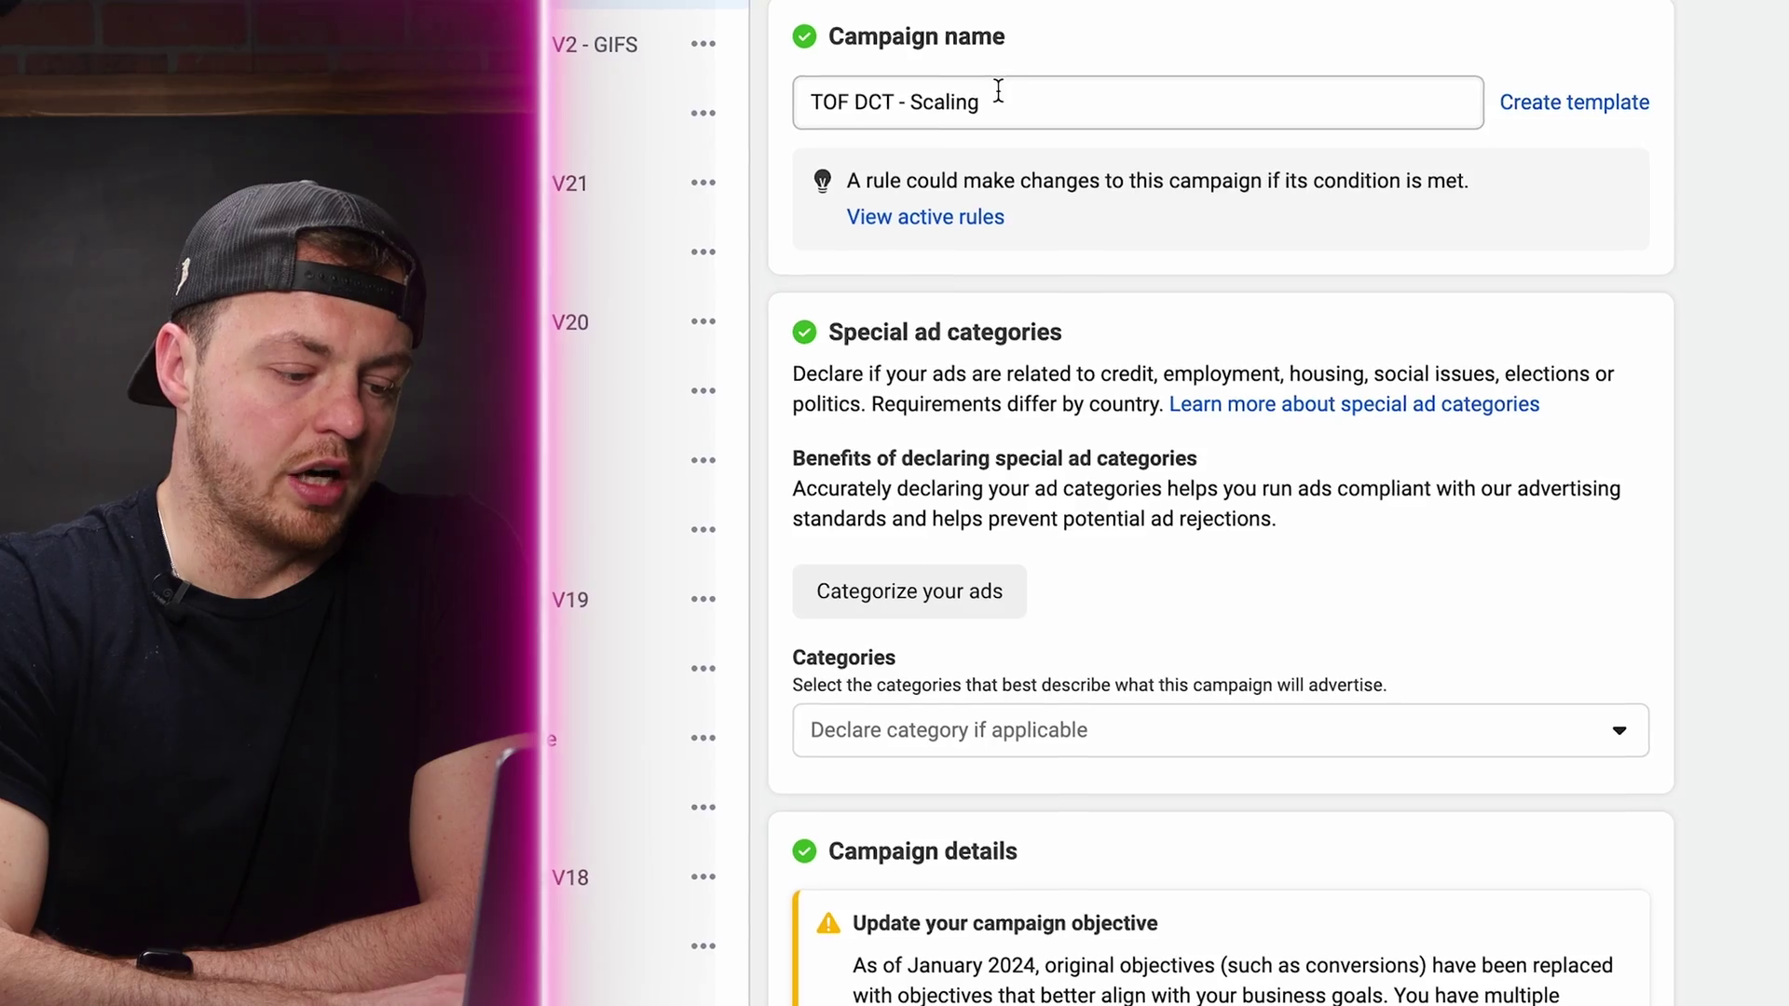
{"action": "scroll", "coordinate": [993, 102], "scroll_direction": "down", "scroll_amount": 6}
{"action": "scroll", "coordinate": [986, 102], "scroll_direction": "down", "scroll_amount": 2}
{"action": "left_click_drag", "start_coordinate": [1490, 270], "coordinate": [925, 160]}
Step: Review the campaign's $297.00 daily Advantage campaign budget in the settings panel
{"action": "left_click", "coordinate": [927, 160]}
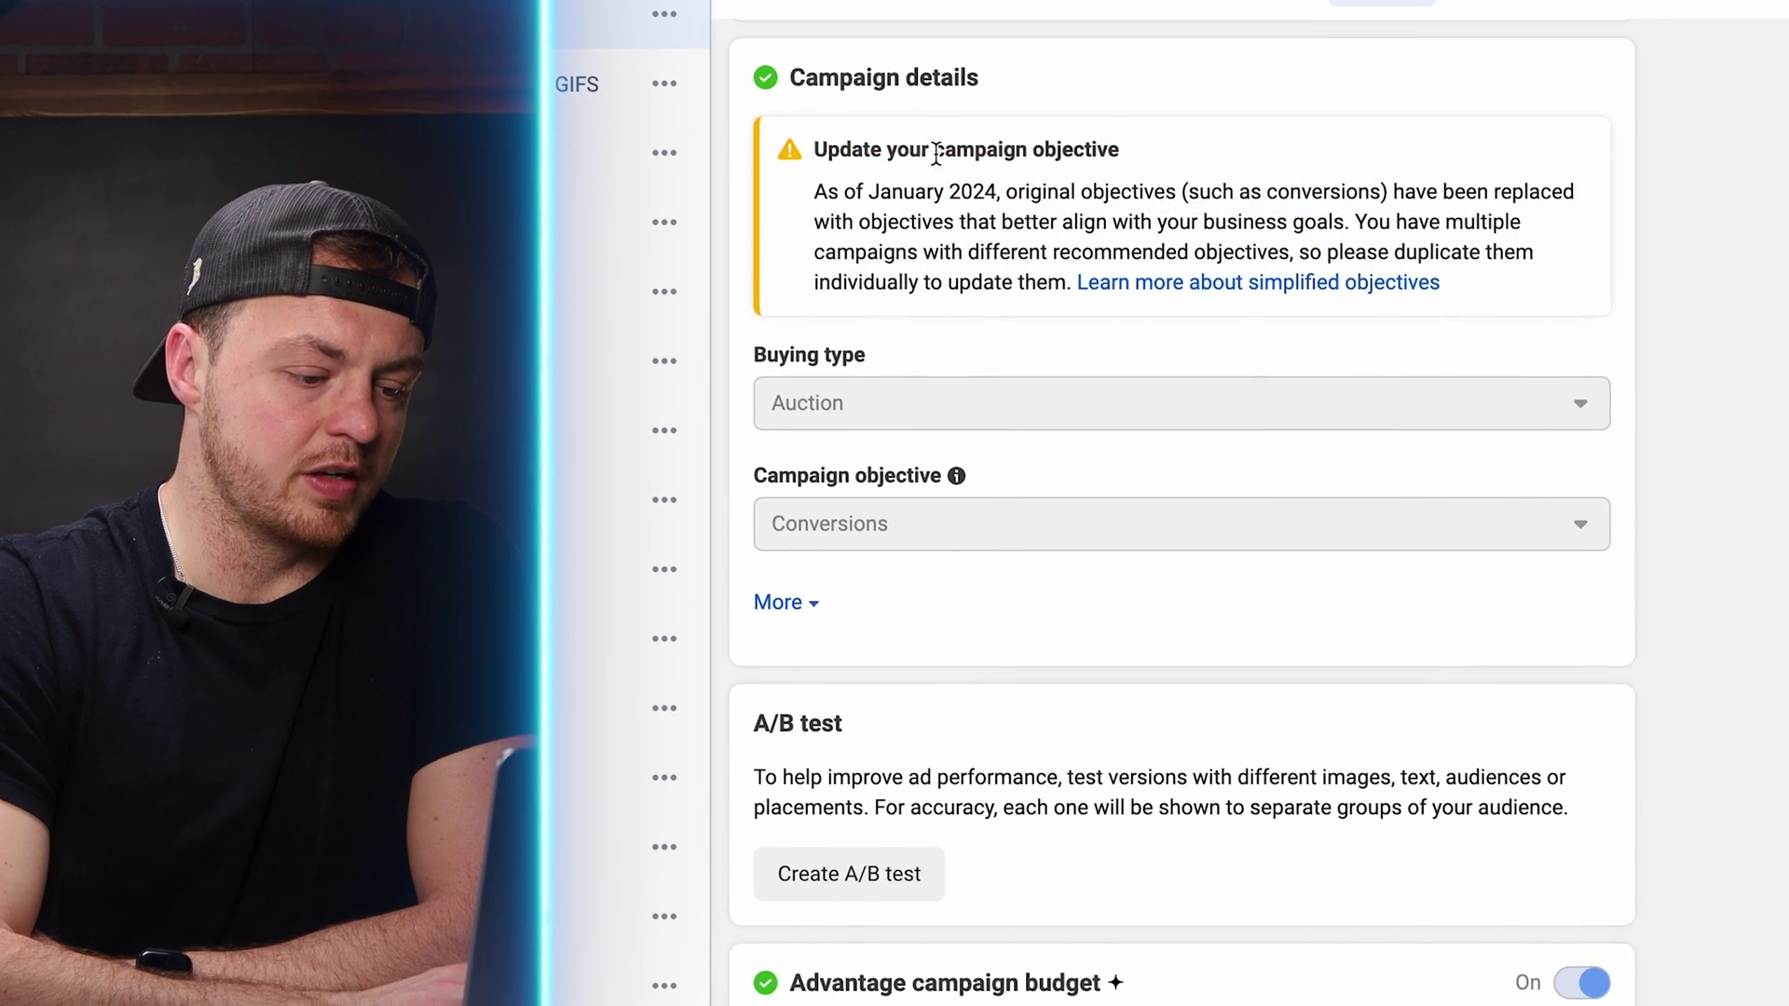
{"action": "scroll", "coordinate": [933, 158], "scroll_direction": "down", "scroll_amount": 7}
{"action": "scroll", "coordinate": [932, 157], "scroll_direction": "up", "scroll_amount": 2}
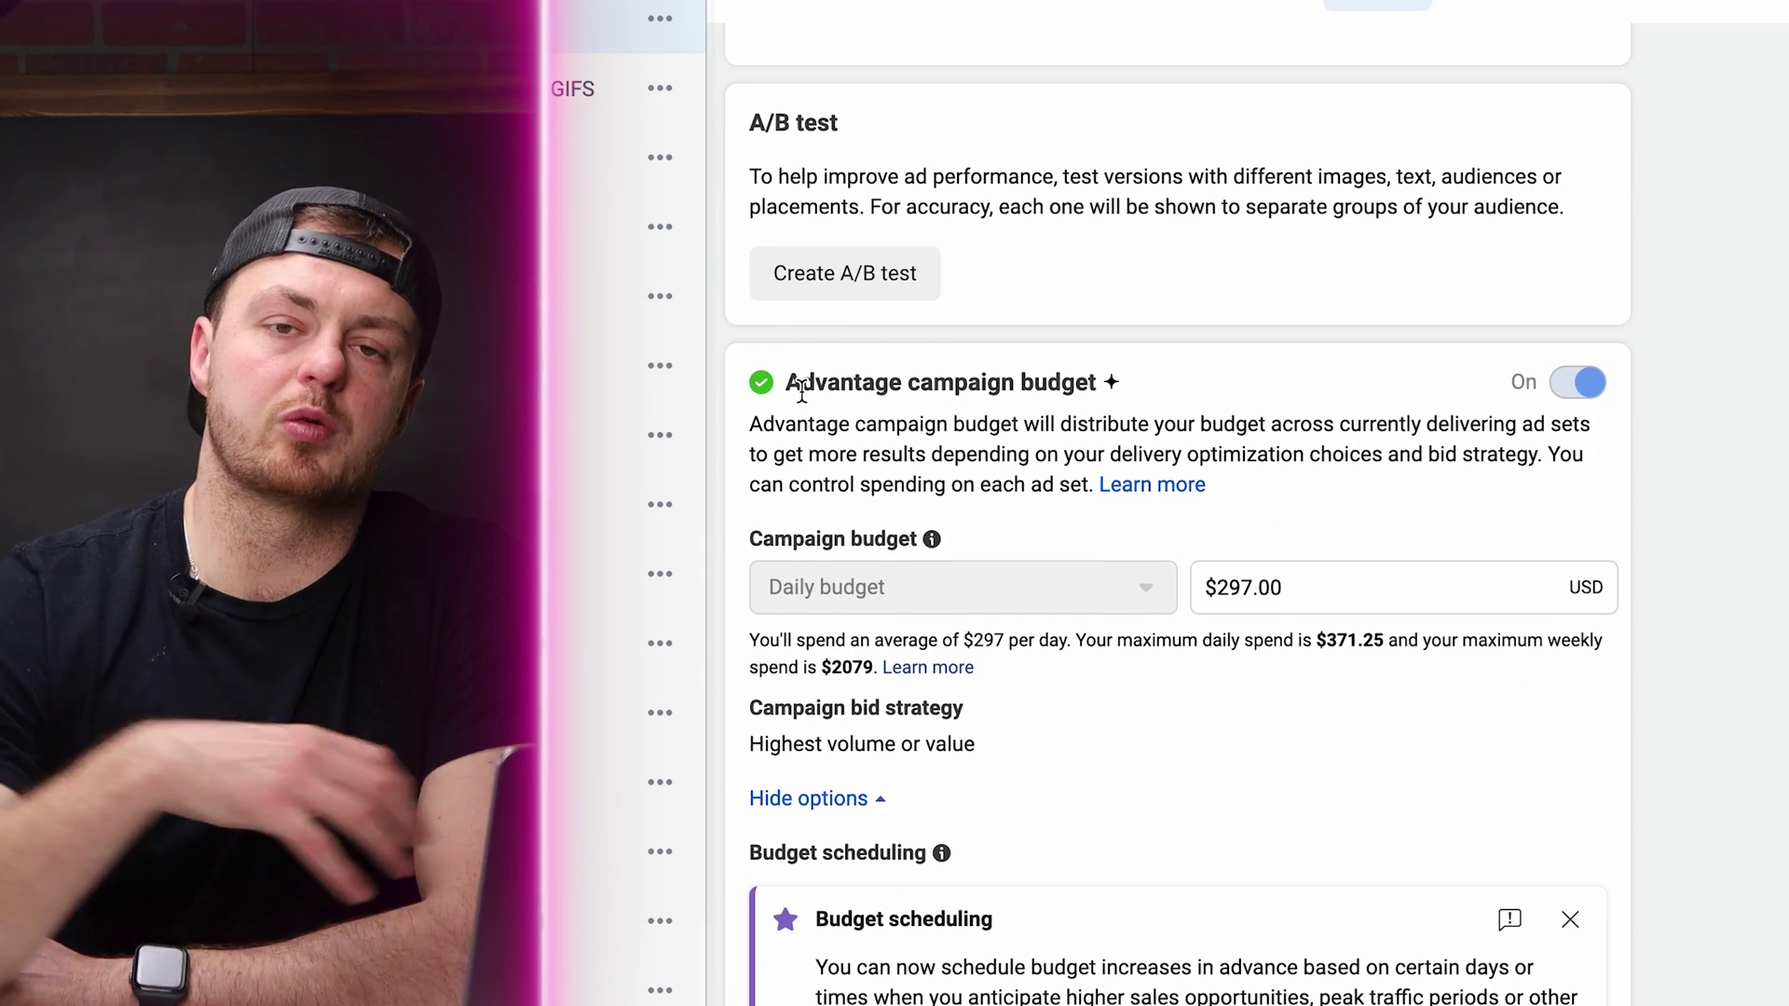
{"action": "mouse_move", "coordinate": [1587, 387]}
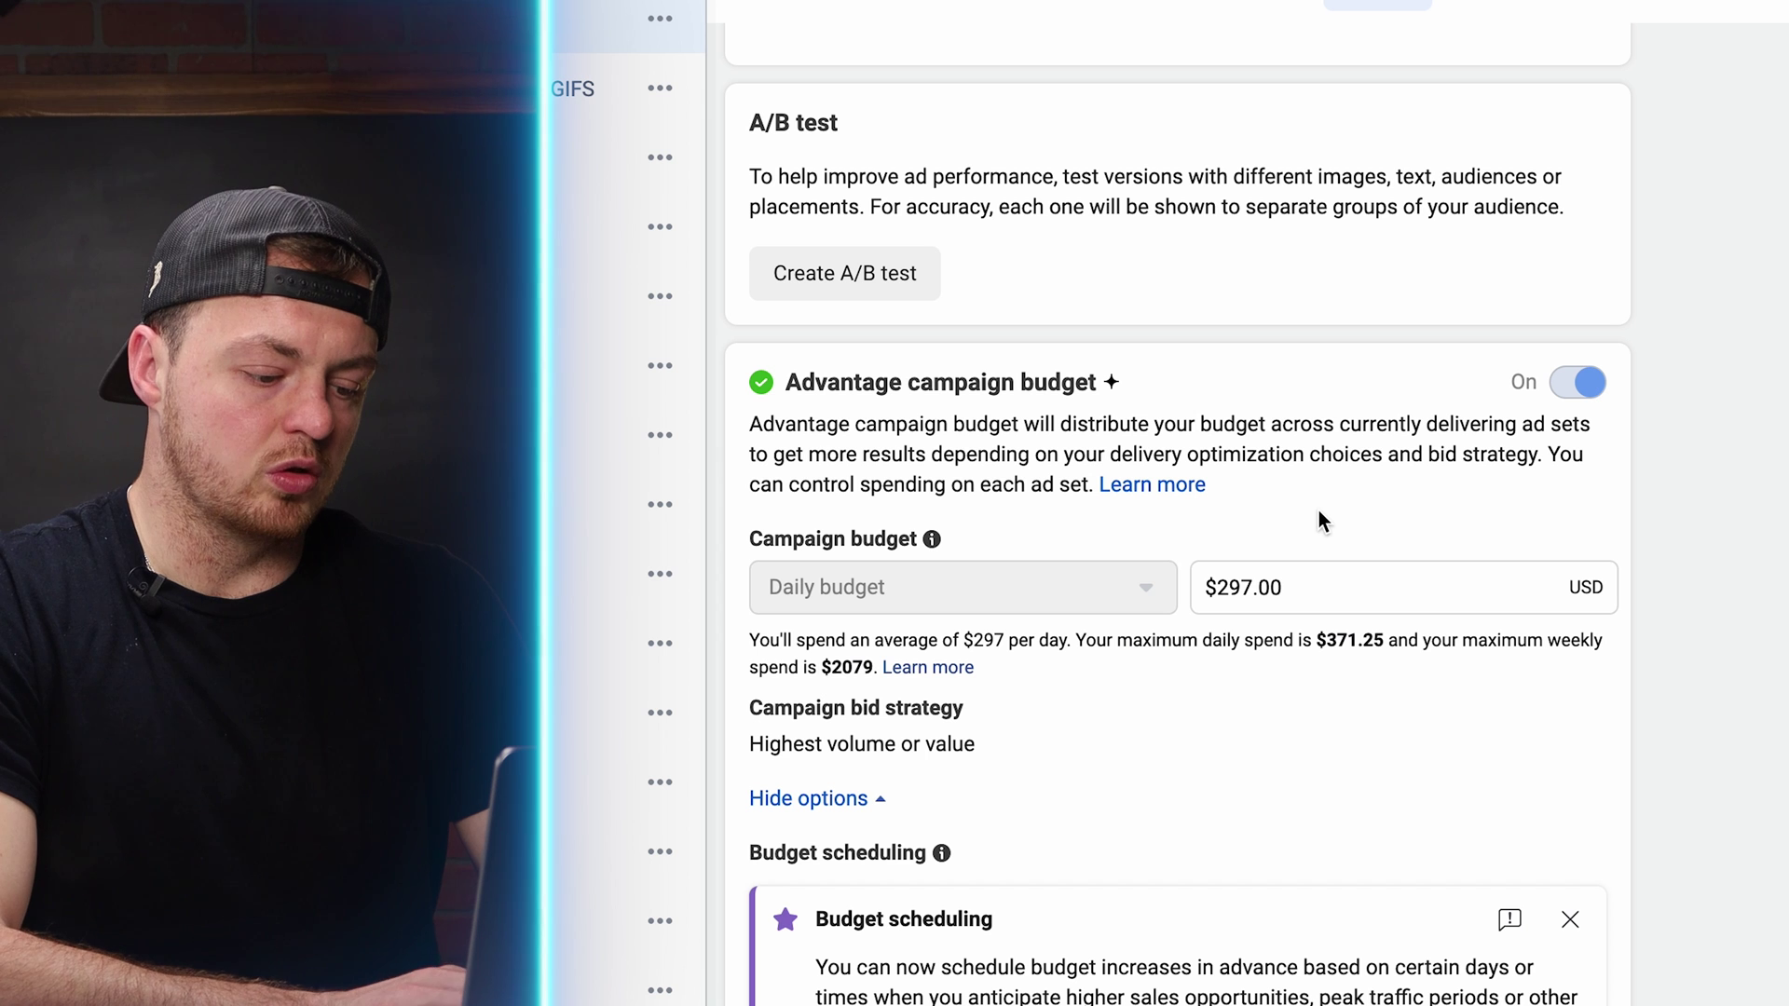
{"action": "scroll", "coordinate": [1323, 520], "scroll_direction": "down", "scroll_amount": 2}
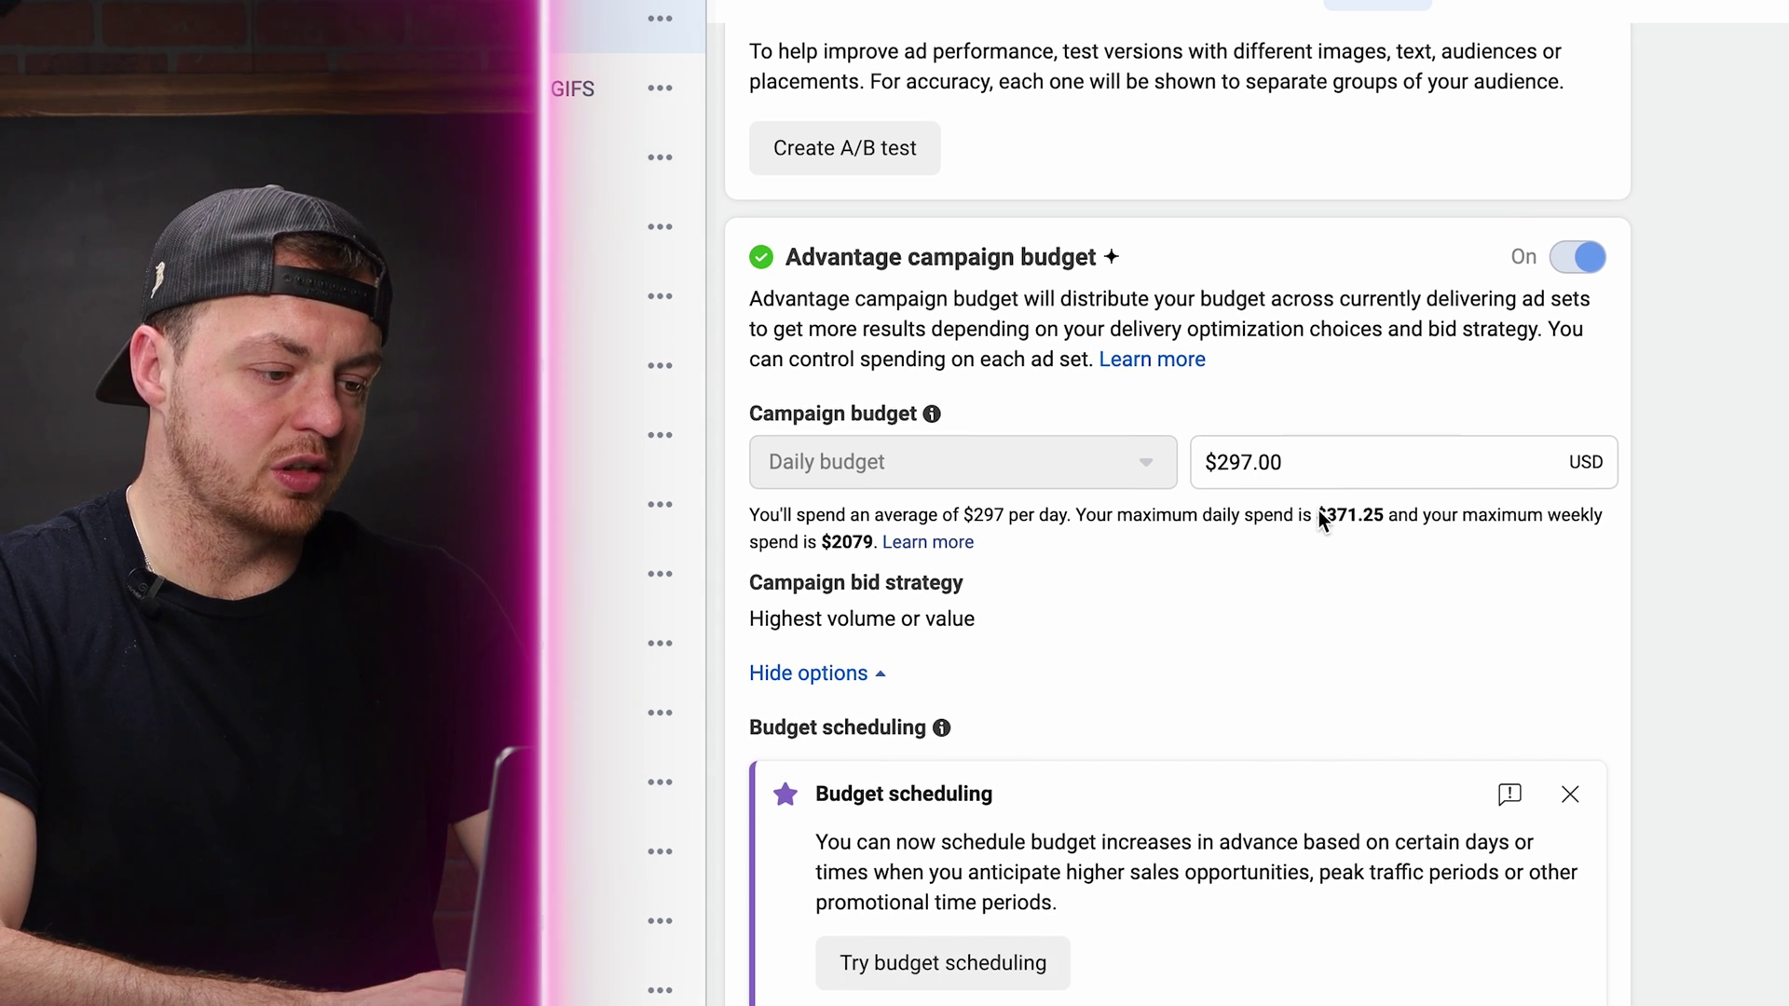
{"action": "scroll", "coordinate": [1317, 510], "scroll_direction": "down", "scroll_amount": 1}
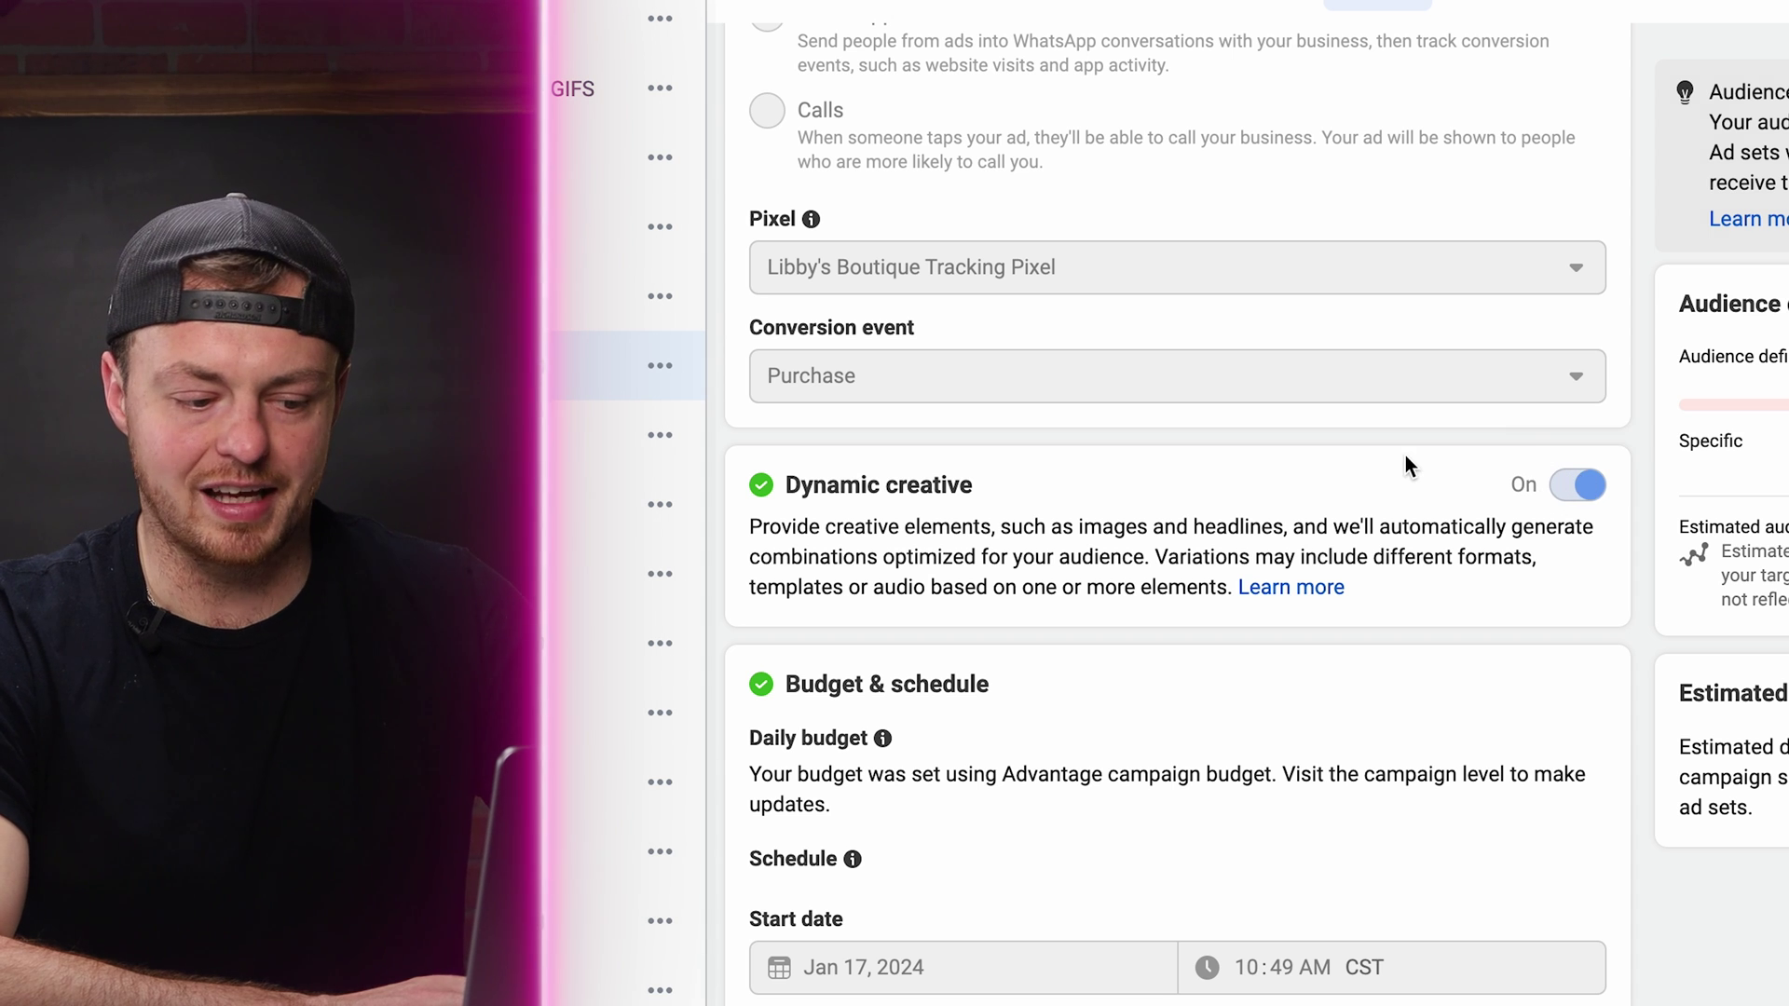
{"action": "scroll", "coordinate": [1405, 454], "scroll_direction": "down", "scroll_amount": 3}
{"action": "scroll", "coordinate": [1177, 307], "scroll_direction": "down", "scroll_amount": 10}
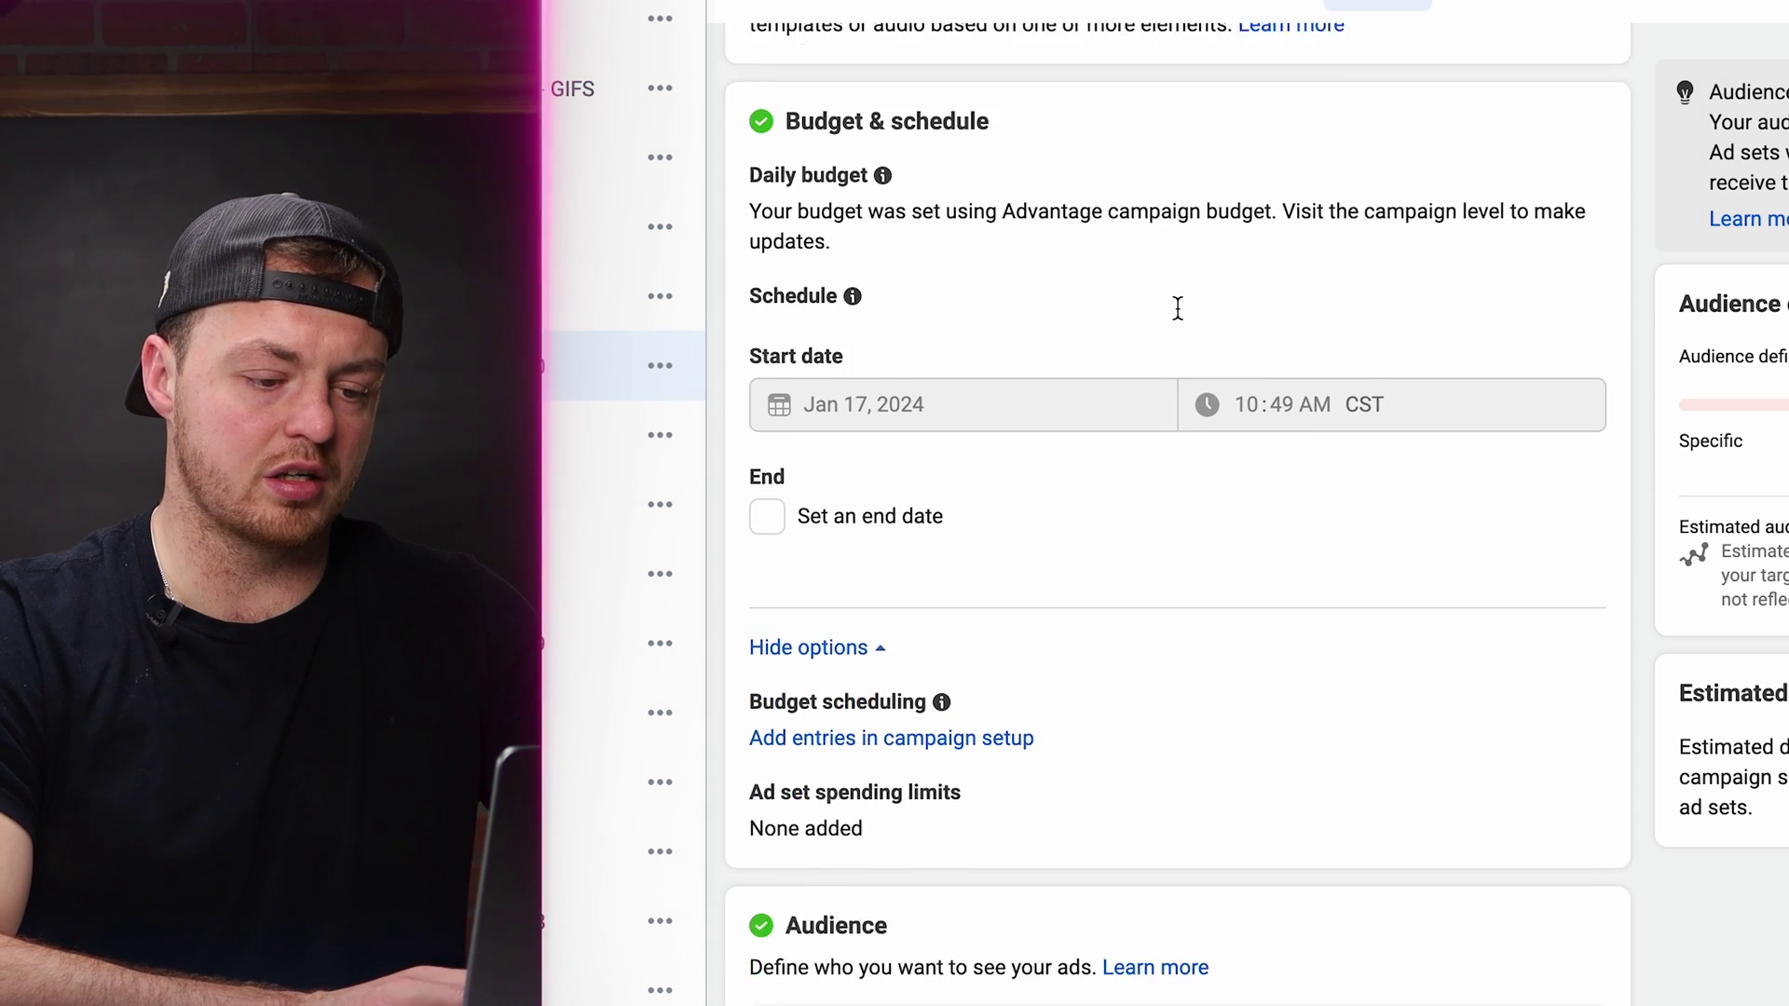
{"action": "scroll", "coordinate": [1177, 308], "scroll_direction": "down", "scroll_amount": 5}
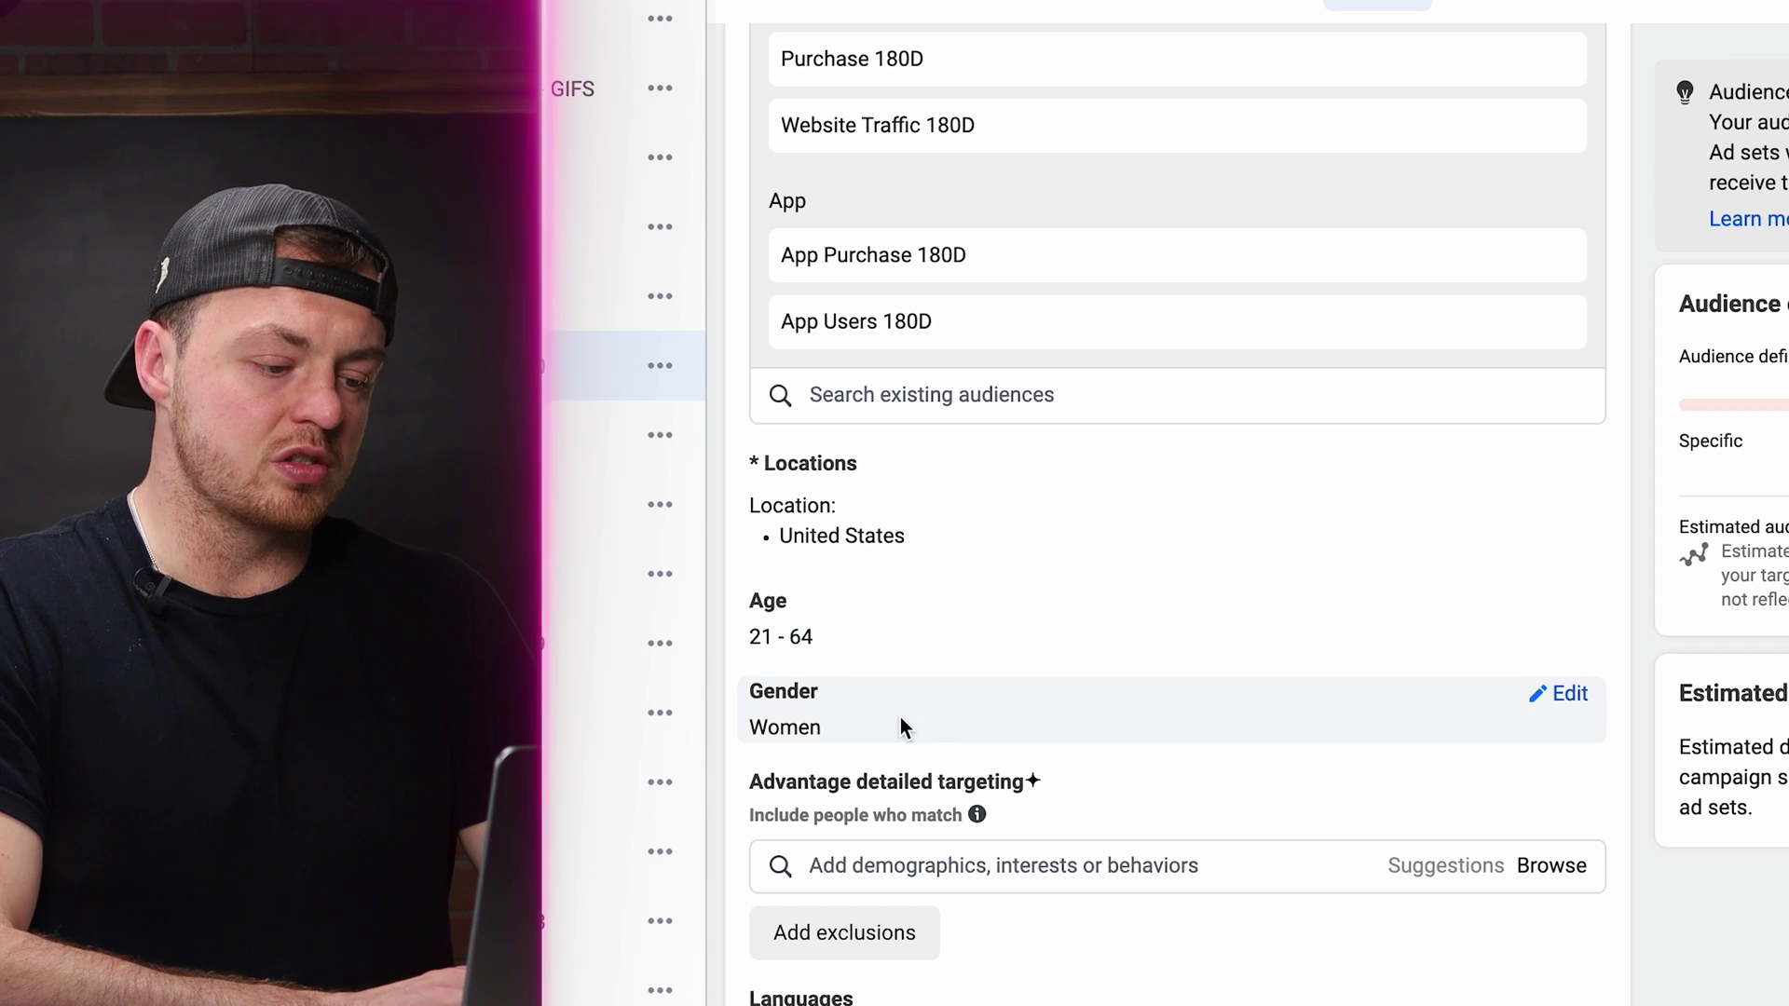
Step: Look through the ad set's Placements and Optimization & delivery settings
{"action": "scroll", "coordinate": [901, 718], "scroll_direction": "down", "scroll_amount": 4}
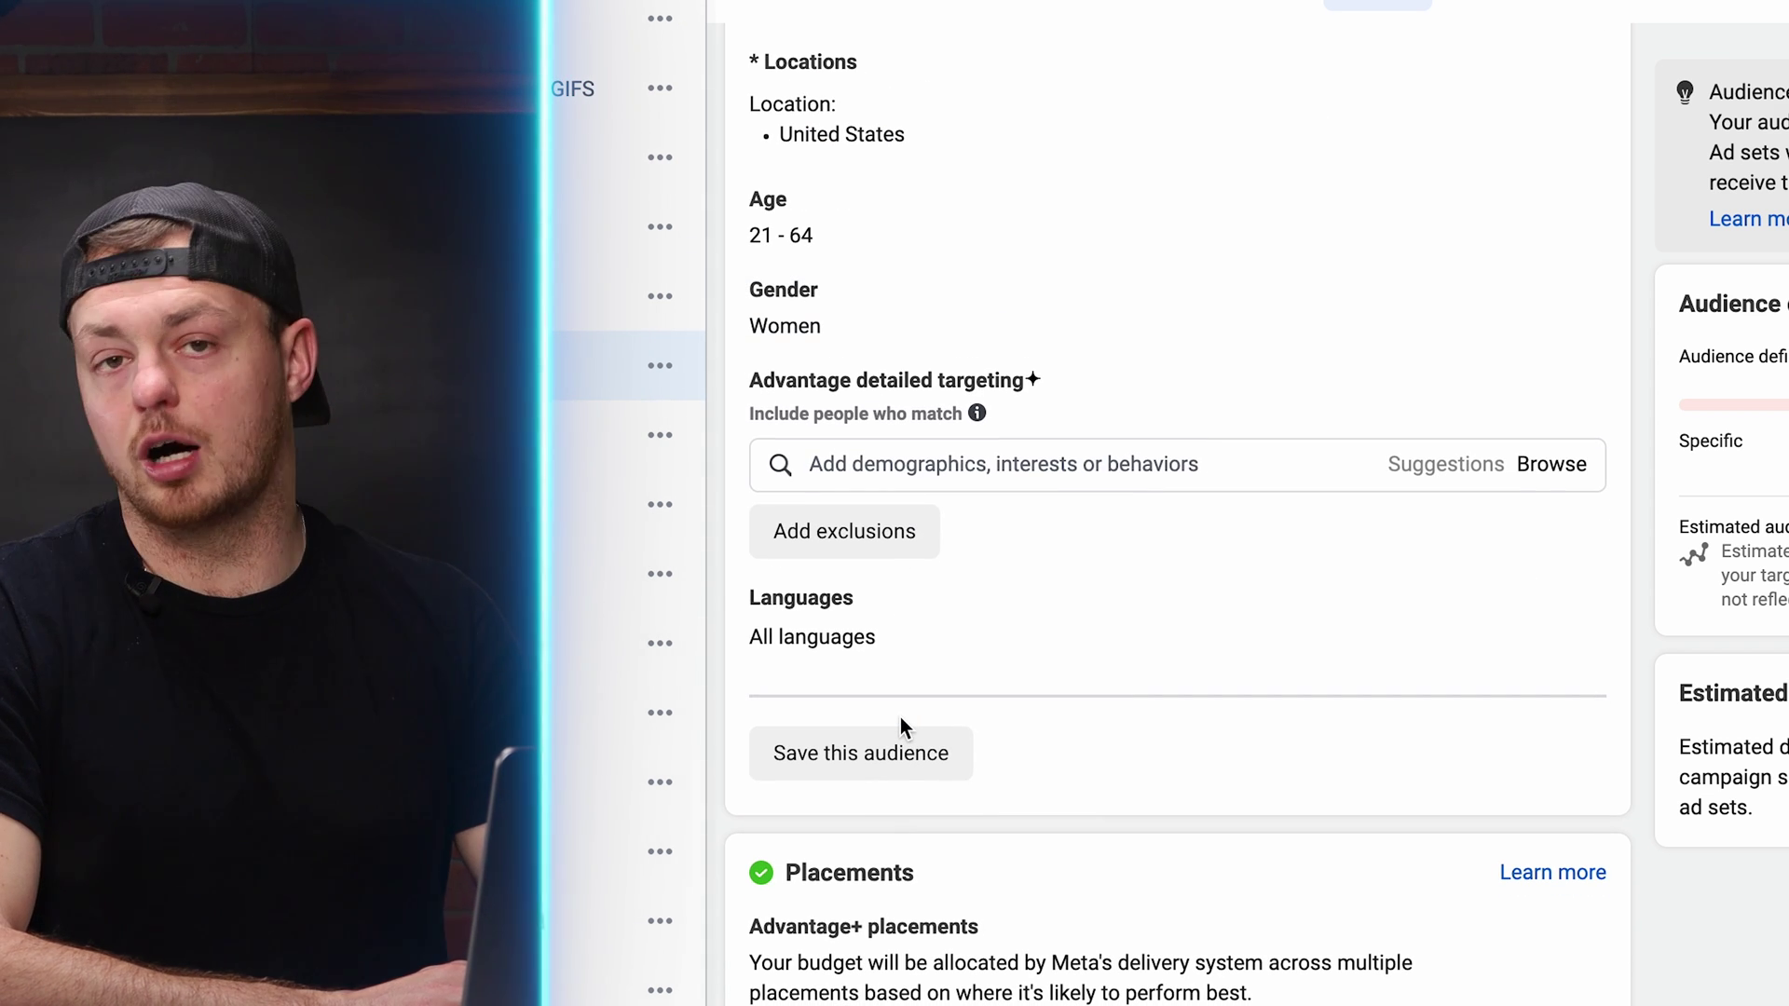
{"action": "scroll", "coordinate": [900, 718], "scroll_direction": "down", "scroll_amount": 5}
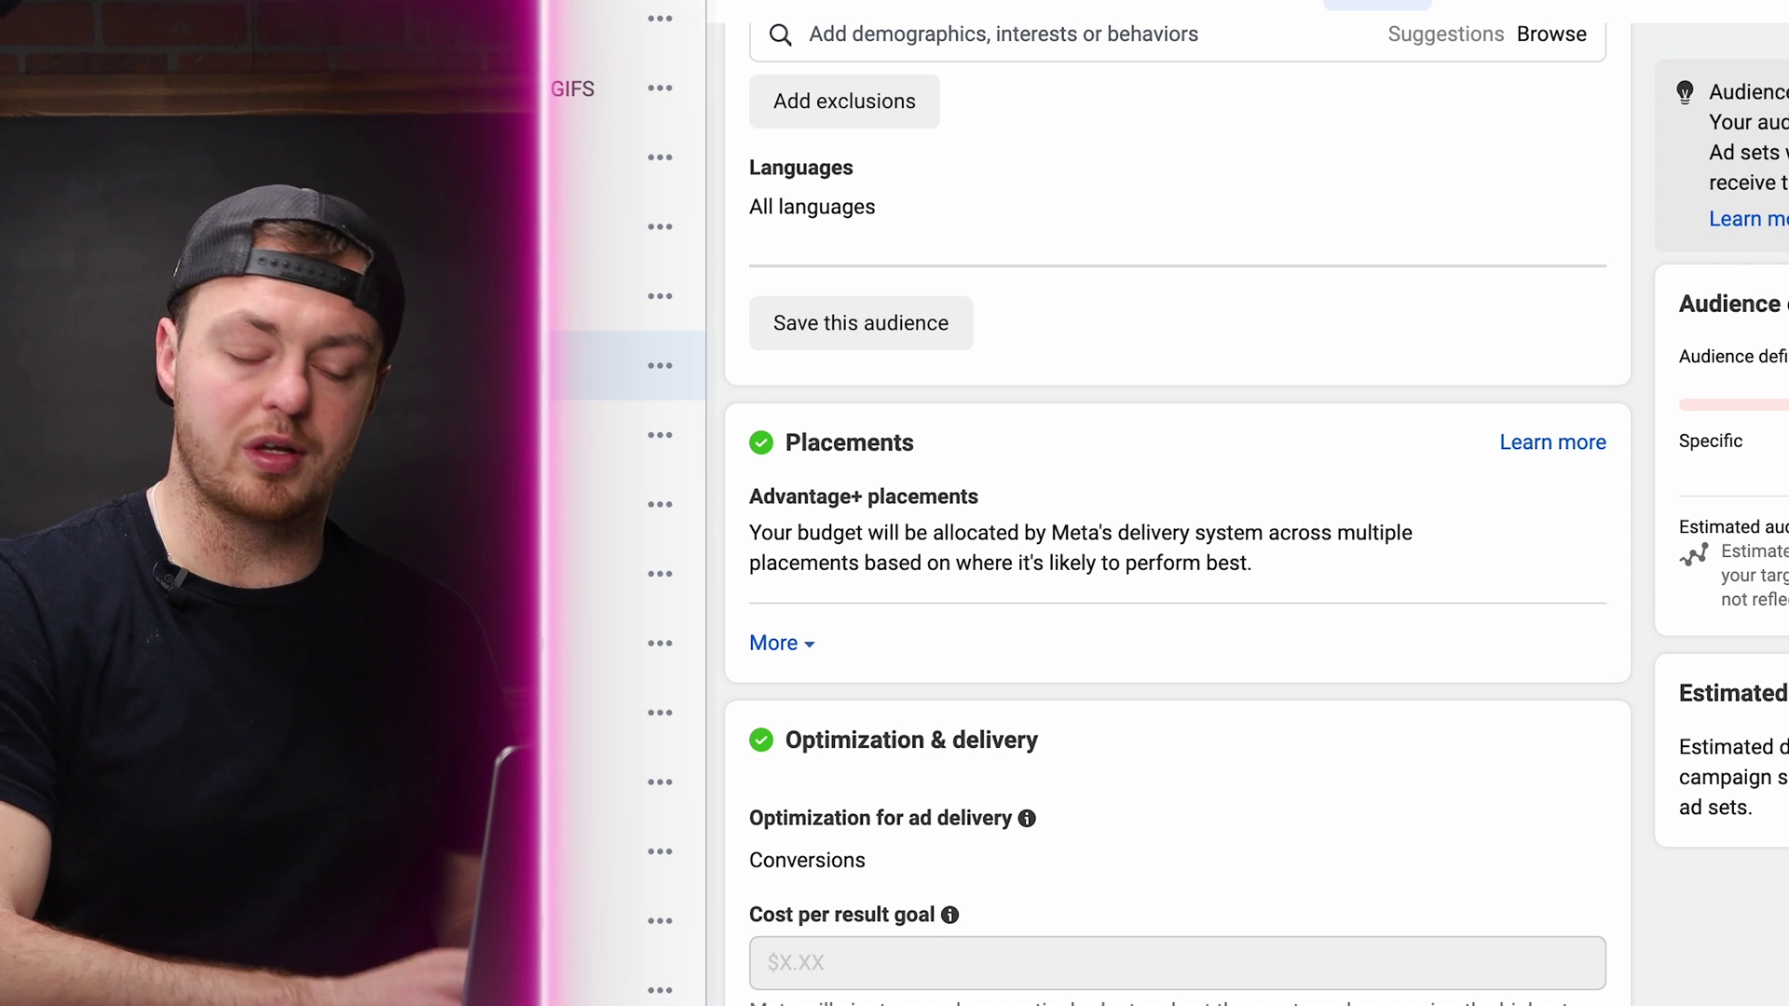
{"action": "scroll", "coordinate": [1004, 876], "scroll_direction": "down", "scroll_amount": 3}
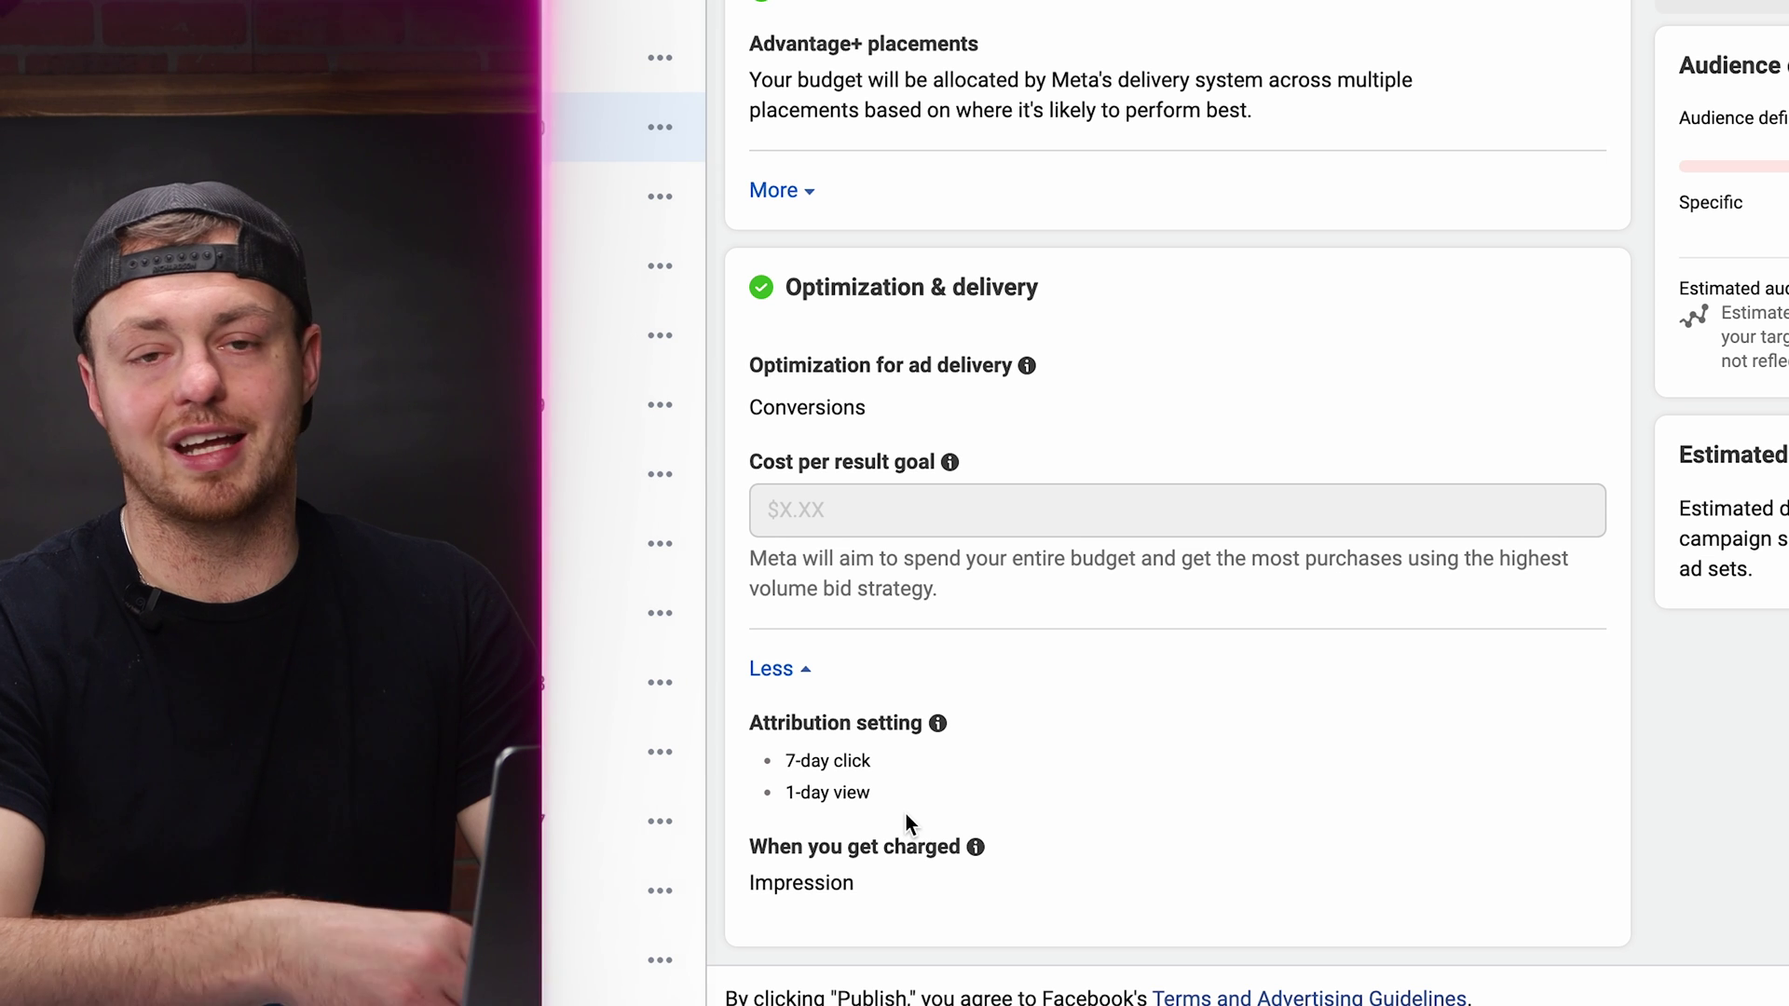
{"action": "mouse_move", "coordinate": [907, 794]}
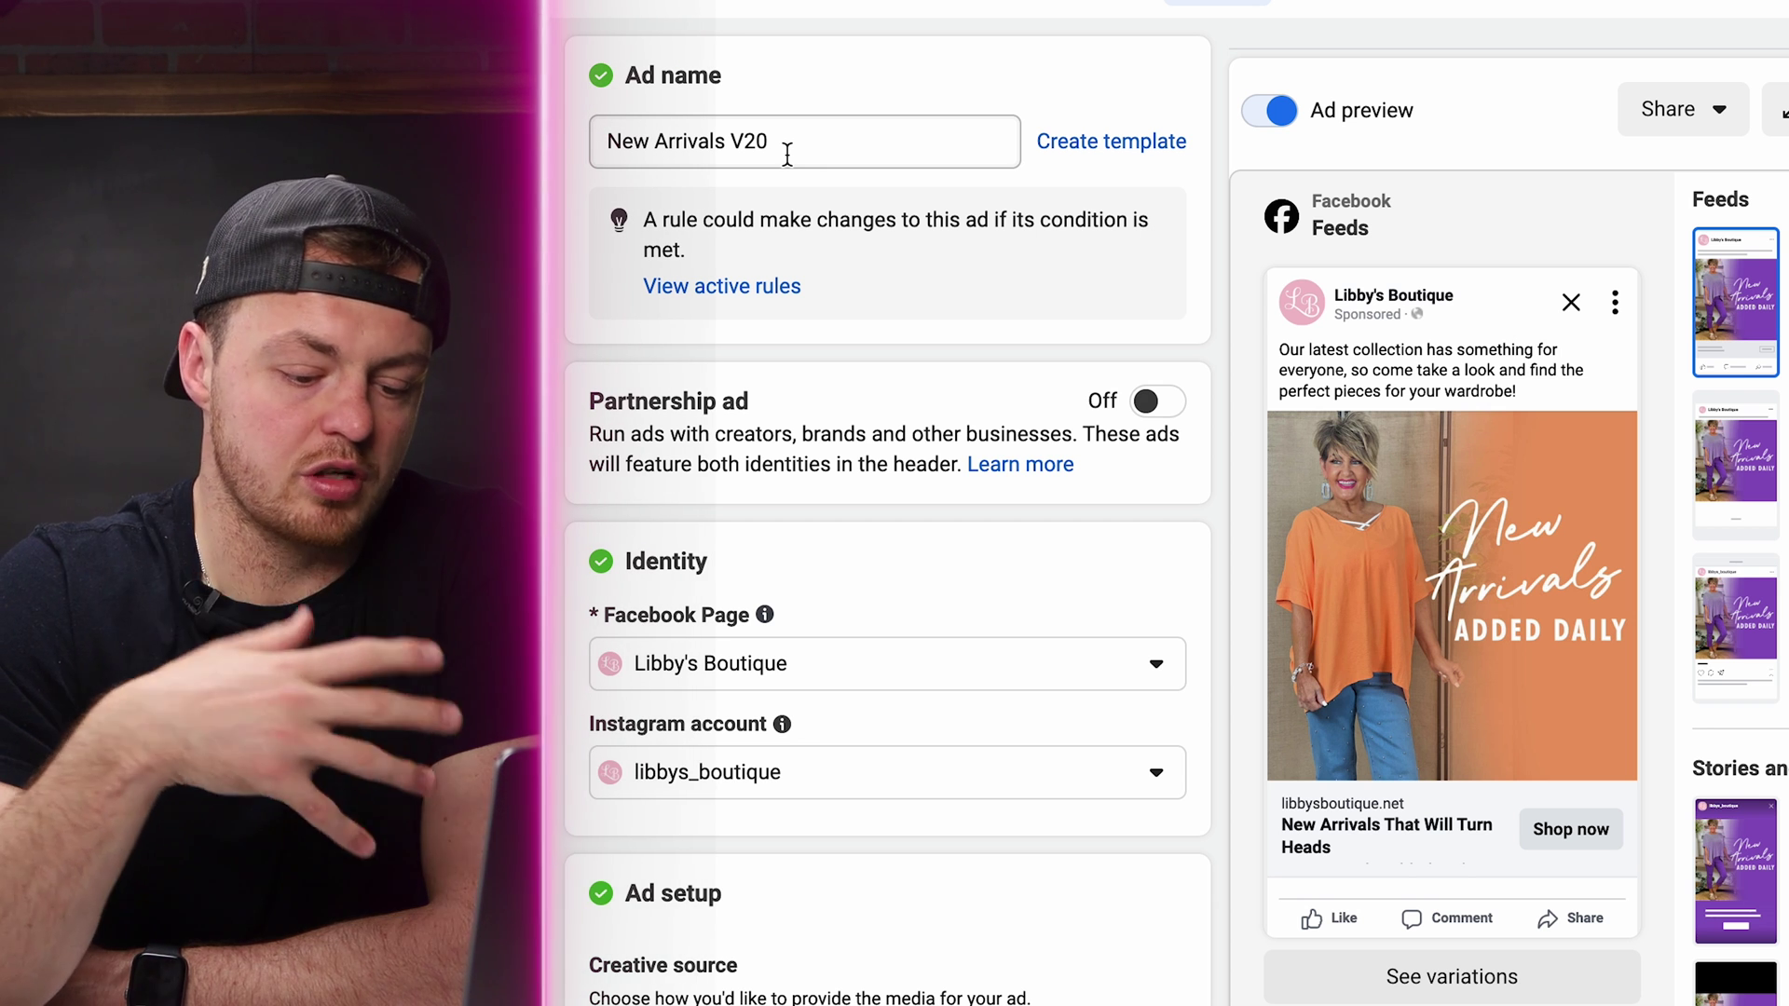
{"action": "scroll", "coordinate": [856, 247], "scroll_direction": "down", "scroll_amount": 4}
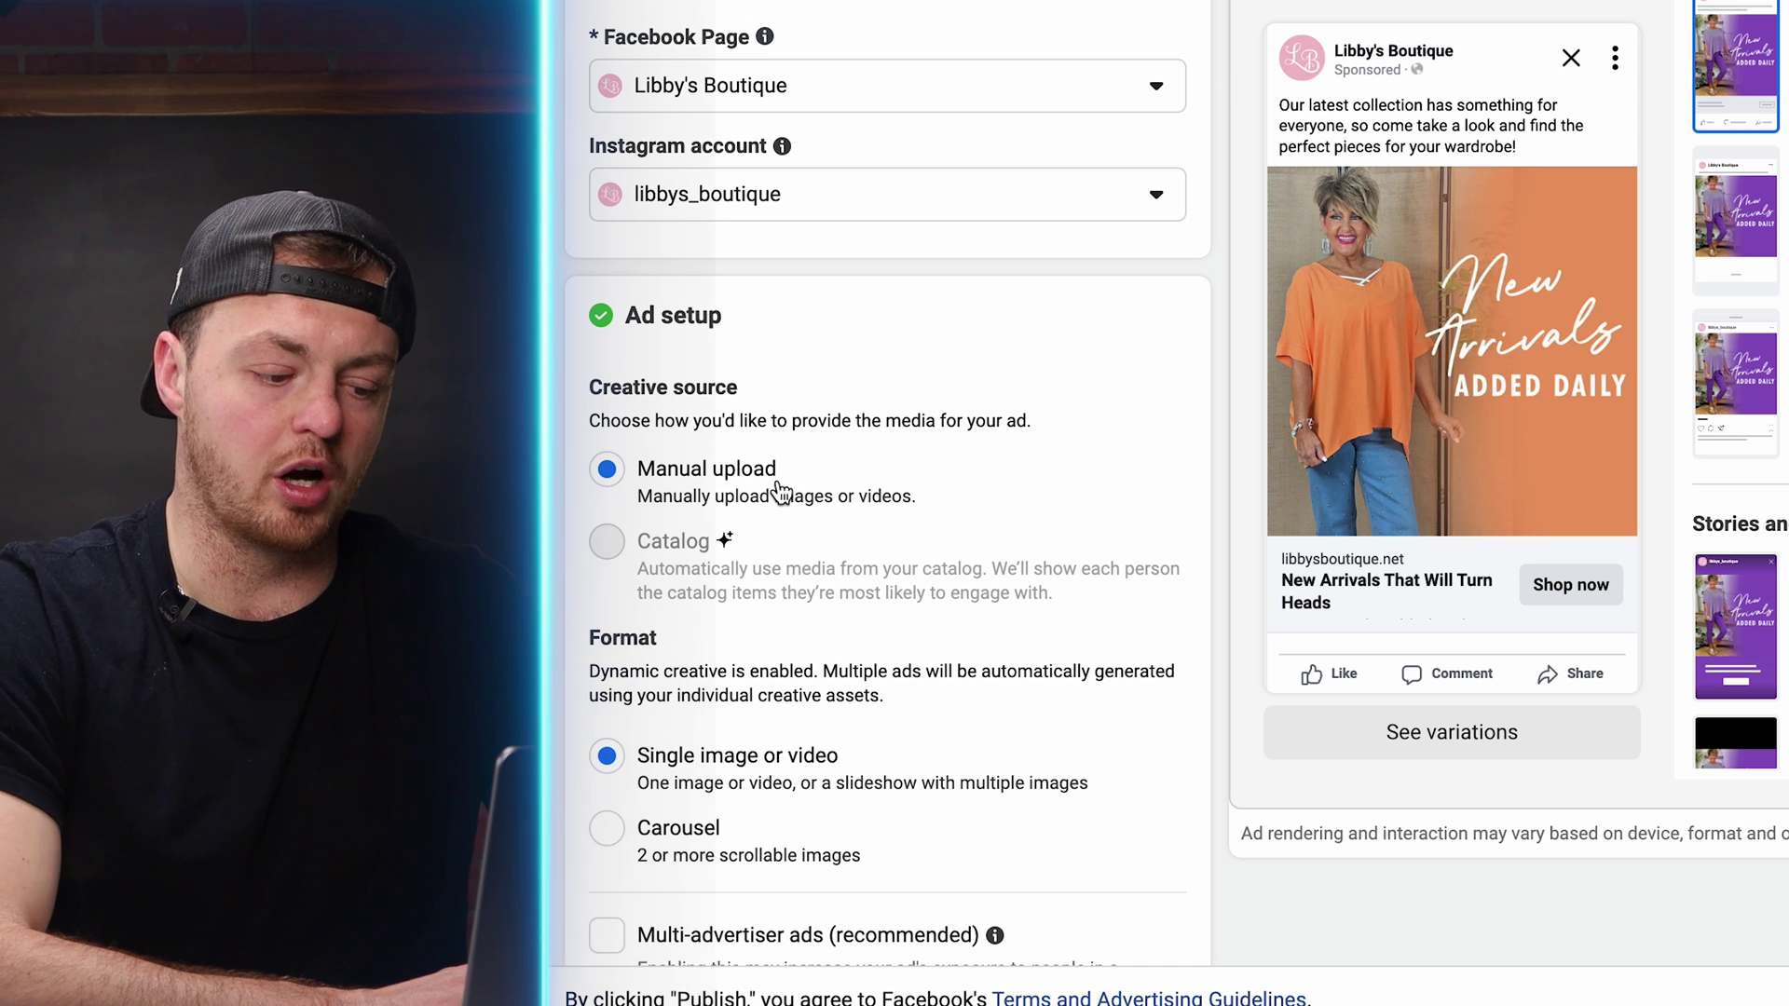
{"action": "scroll", "coordinate": [864, 343], "scroll_direction": "down", "scroll_amount": 12}
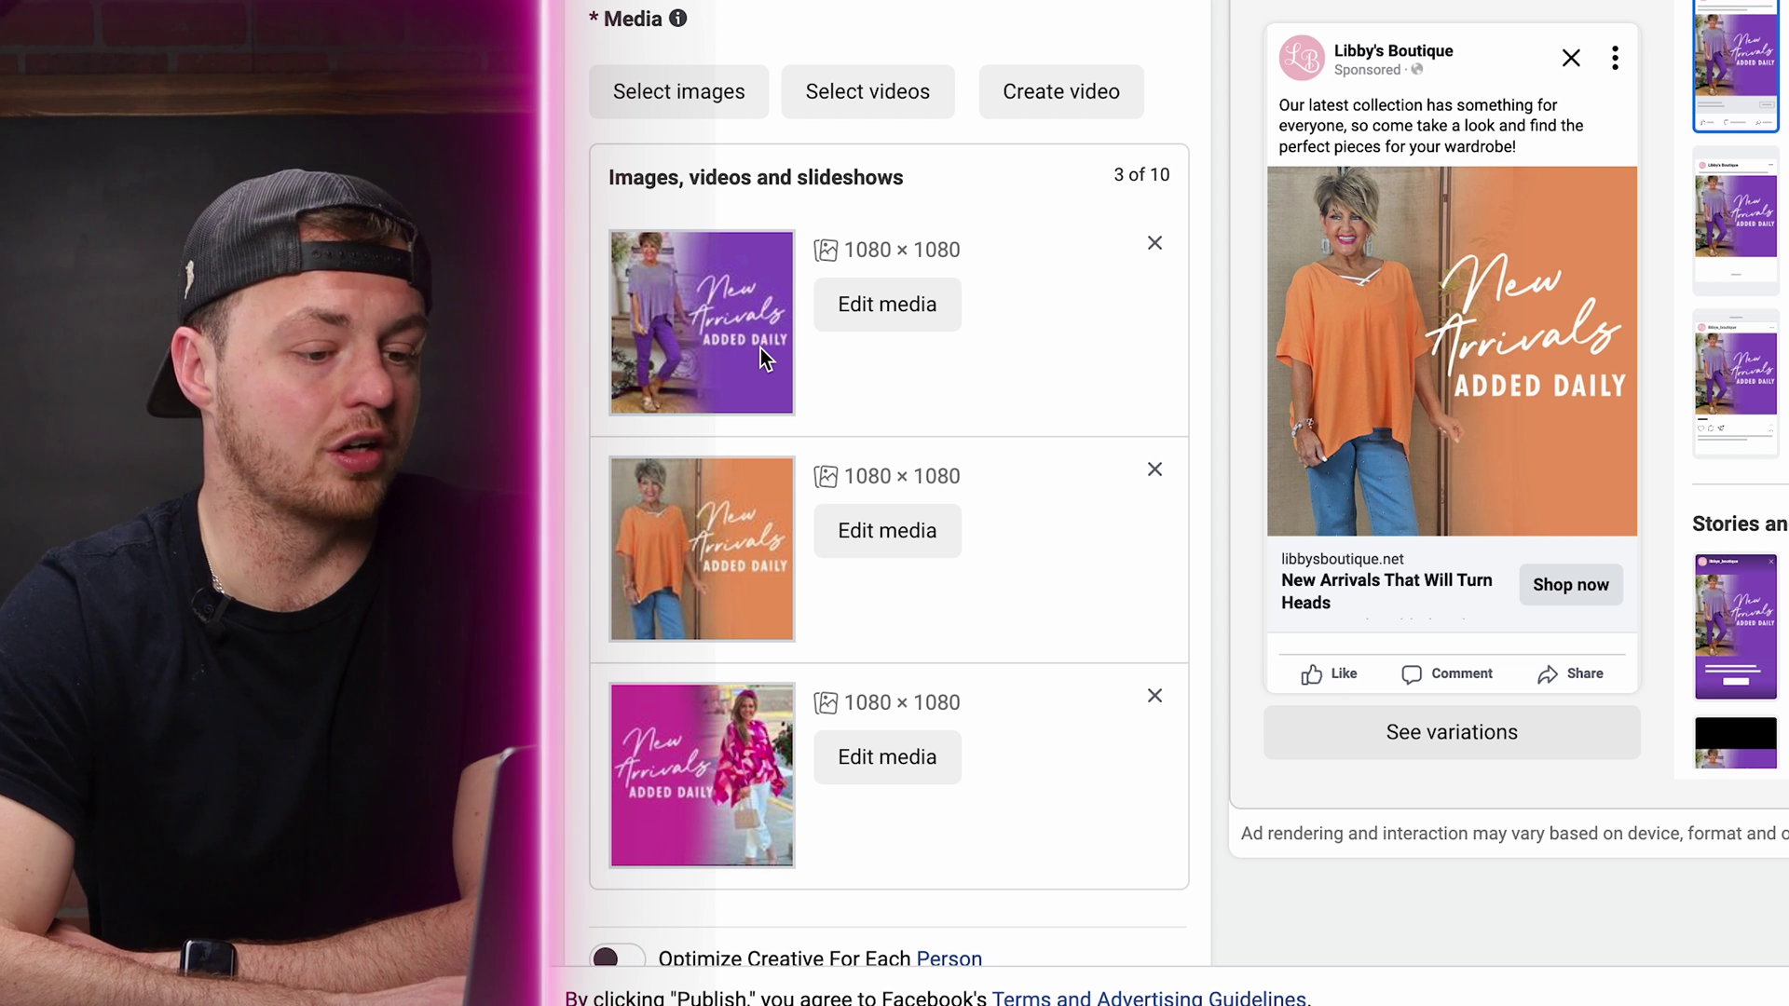
{"action": "scroll", "coordinate": [761, 359], "scroll_direction": "down", "scroll_amount": 5}
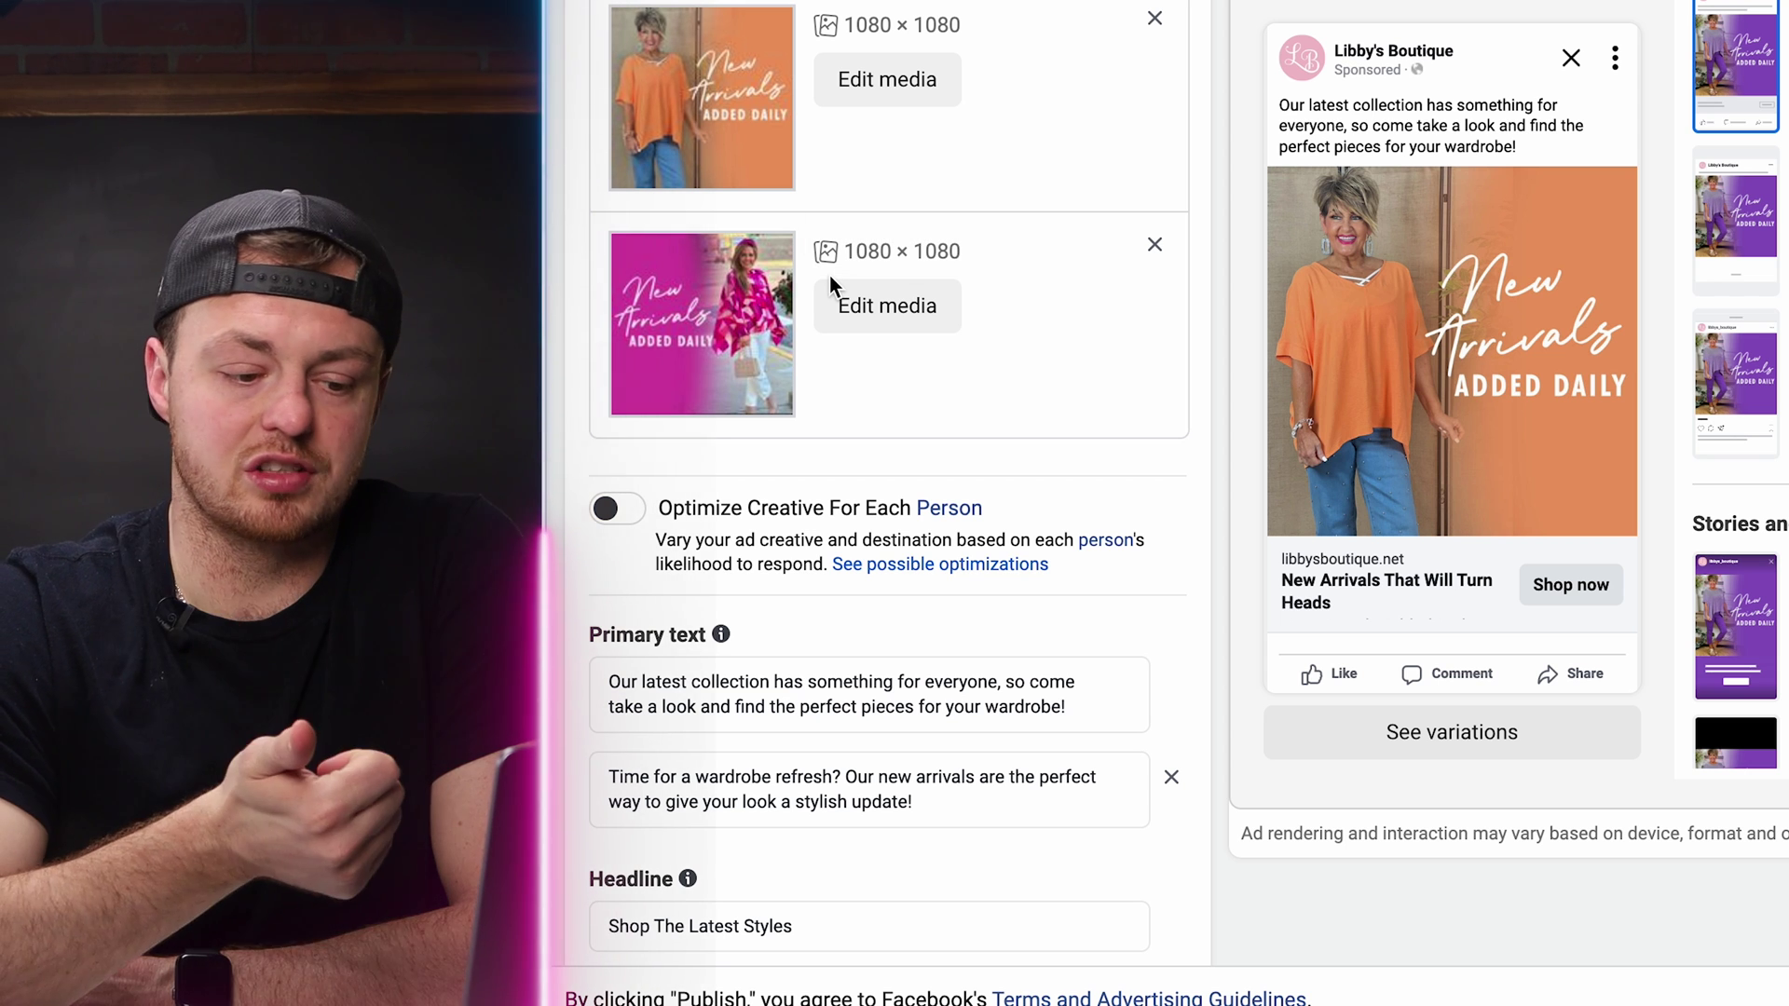
{"action": "scroll", "coordinate": [960, 126], "scroll_direction": "down", "scroll_amount": 3}
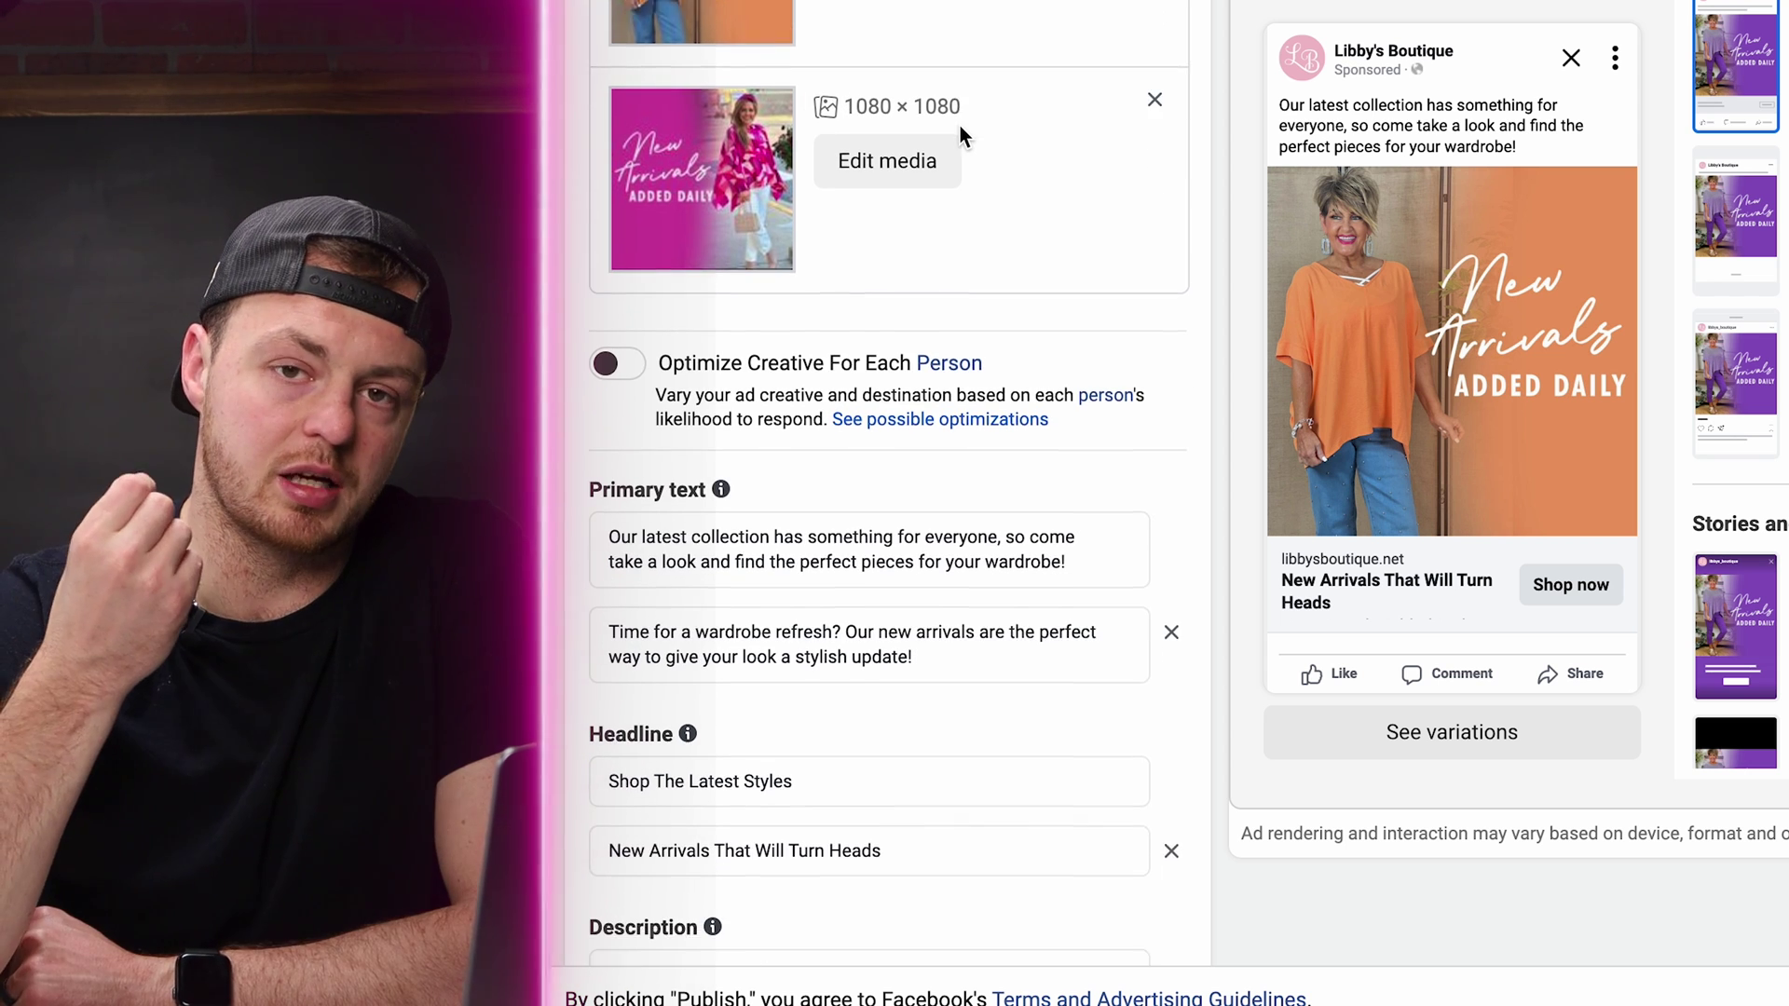